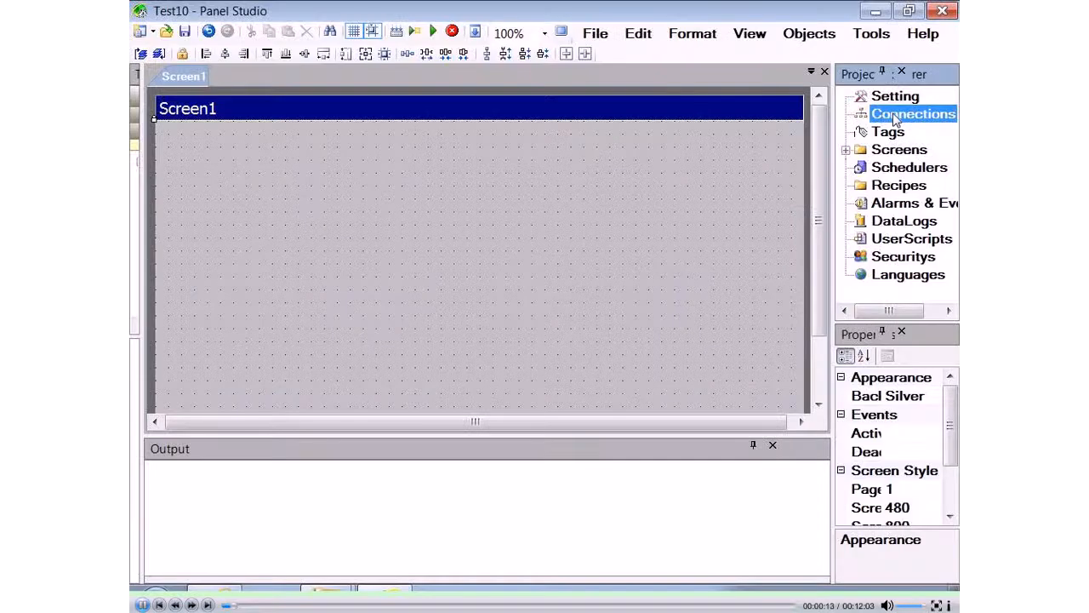
Add a connection using the OPC protocol with OPCMODBUS as its OPC server, and open that server's configuration.
{"action": "double_click", "coordinate": [893, 114]}
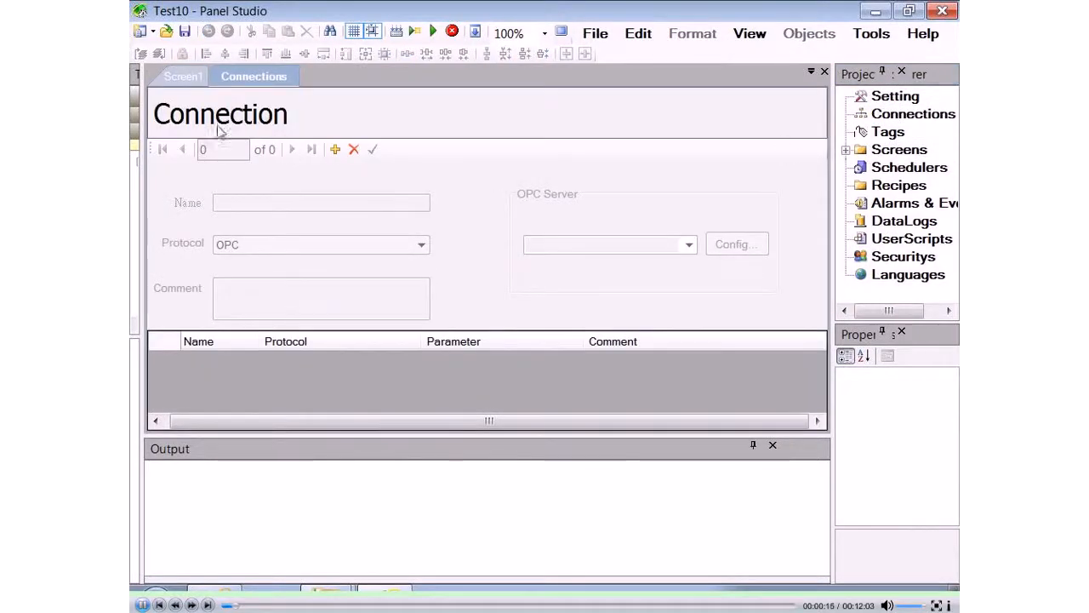
{"action": "left_click", "coordinate": [335, 149]}
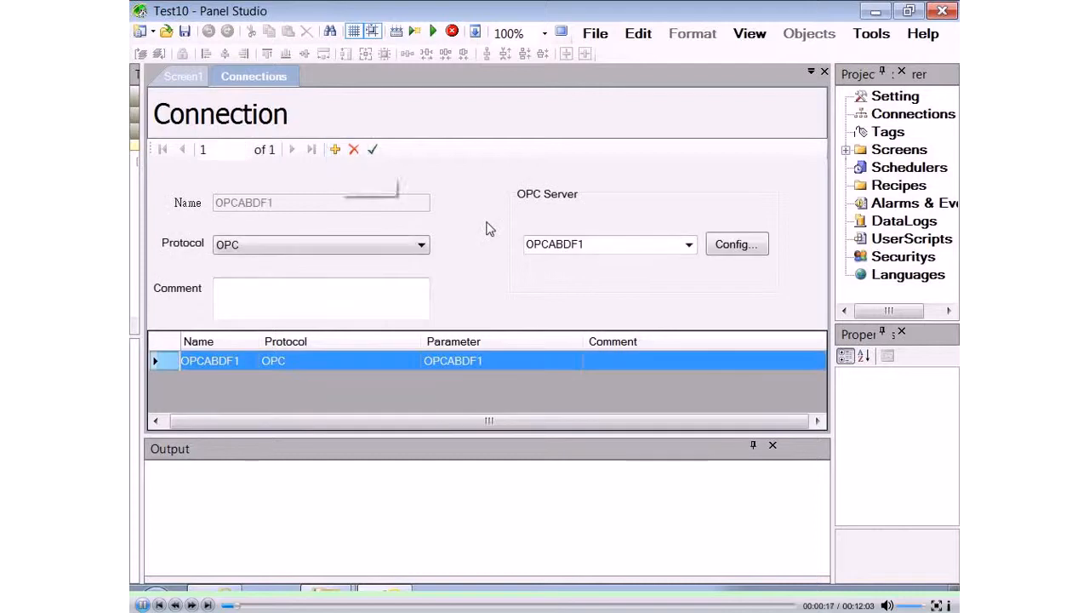
{"action": "left_click", "coordinate": [688, 244]}
{"action": "left_click_drag", "start_coordinate": [690, 224], "coordinate": [691, 246]}
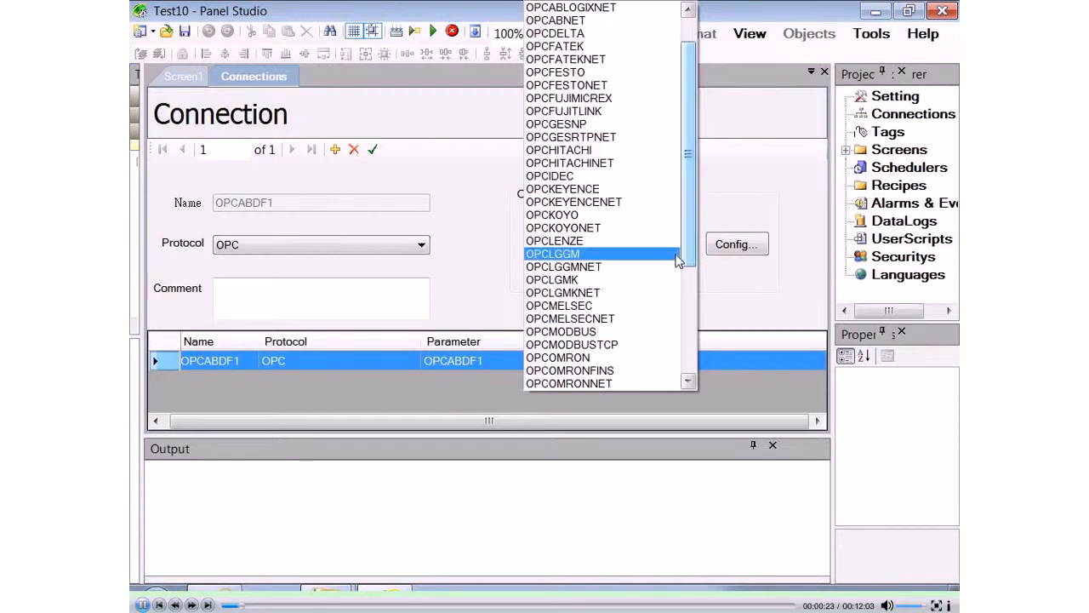
{"action": "left_click", "coordinate": [610, 332]}
{"action": "left_click", "coordinate": [725, 246]}
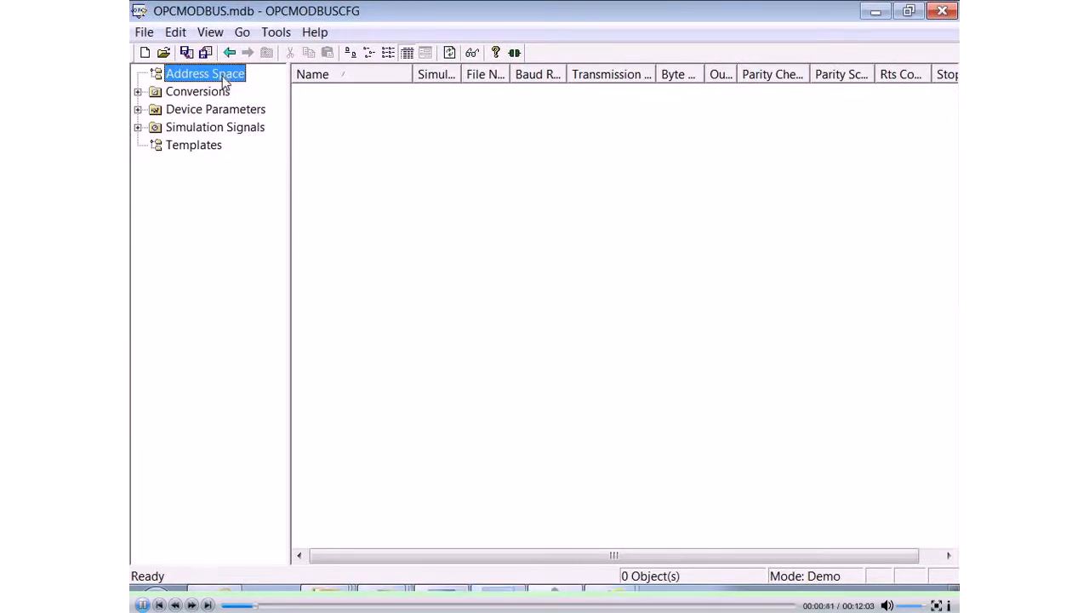
Create a port named P1 in the Address Space on COM 1 at a baud rate of 9600 and apply it.
{"action": "right_click", "coordinate": [222, 75]}
{"action": "mouse_move", "coordinate": [298, 89]}
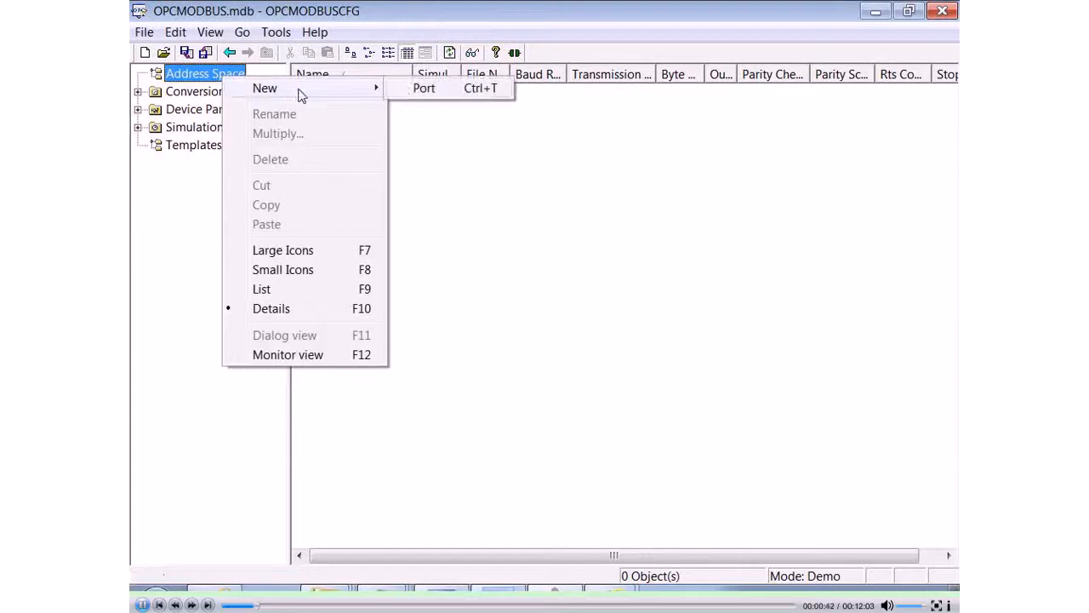
{"action": "left_click", "coordinate": [419, 89]}
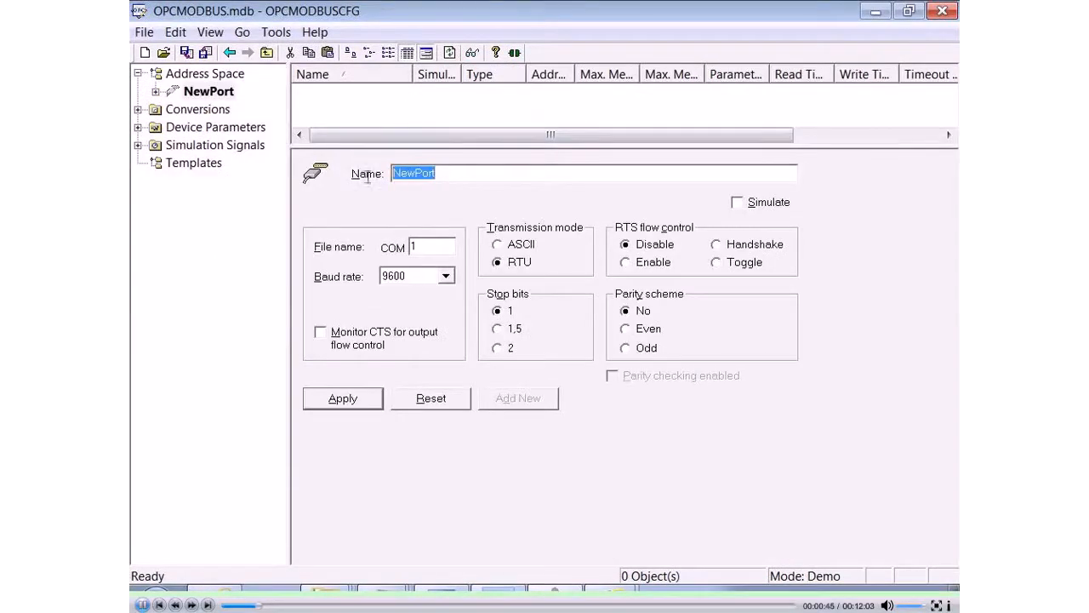
{"action": "type", "text": "P"}
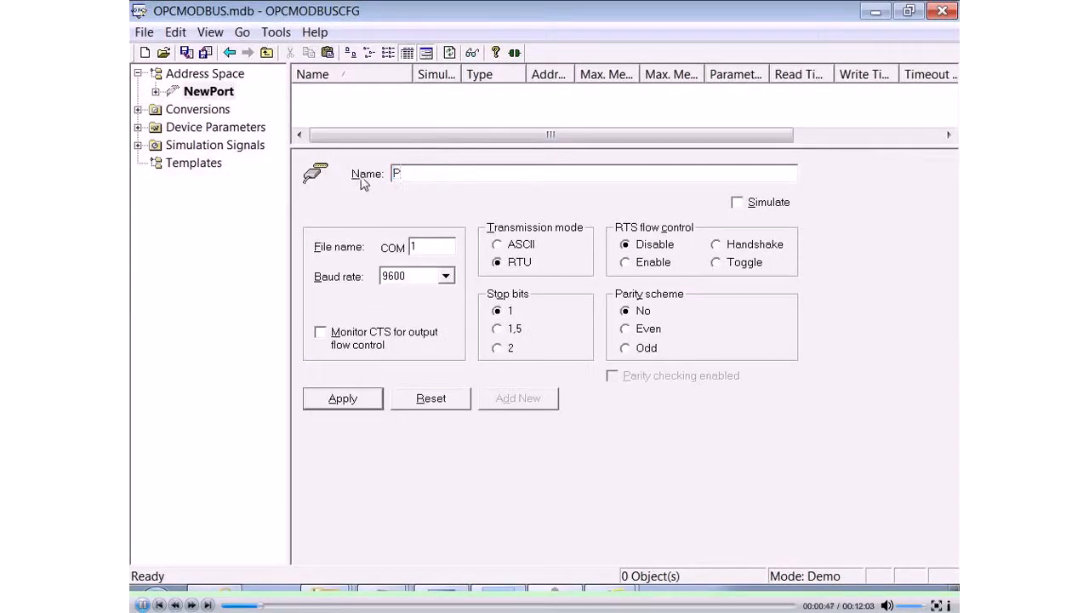
{"action": "type", "text": "1"}
{"action": "left_click", "coordinate": [442, 276]}
{"action": "left_click", "coordinate": [444, 277]}
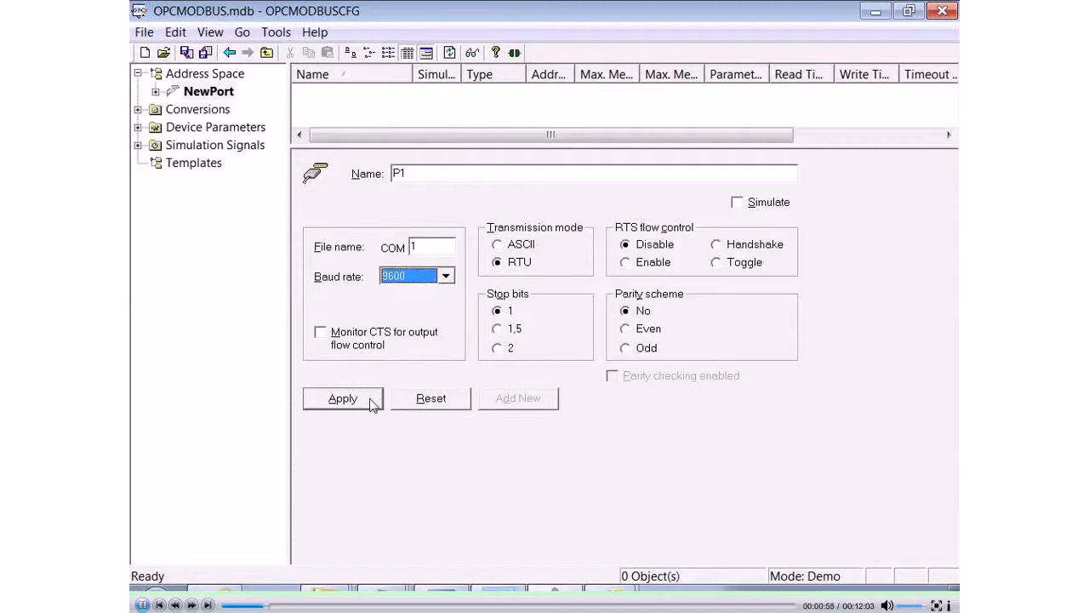
{"action": "left_click", "coordinate": [343, 398]}
Create a device named D1 under port P1 with the default settings and apply it.
{"action": "left_click", "coordinate": [189, 91]}
{"action": "right_click", "coordinate": [189, 94]}
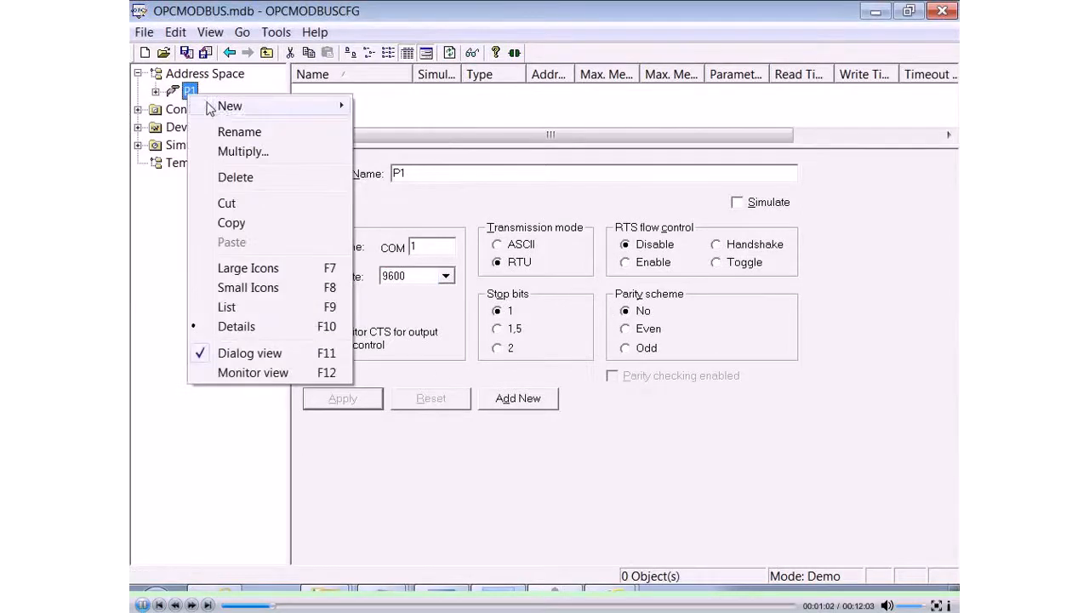
{"action": "mouse_move", "coordinate": [228, 107]}
{"action": "left_click", "coordinate": [380, 107]}
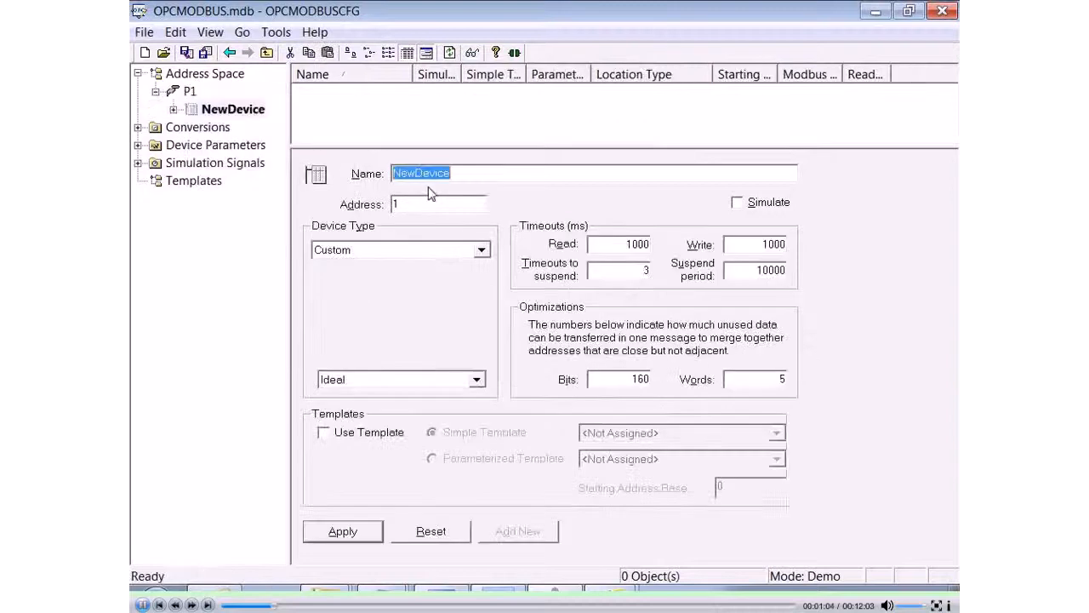
{"action": "type", "text": "D1"}
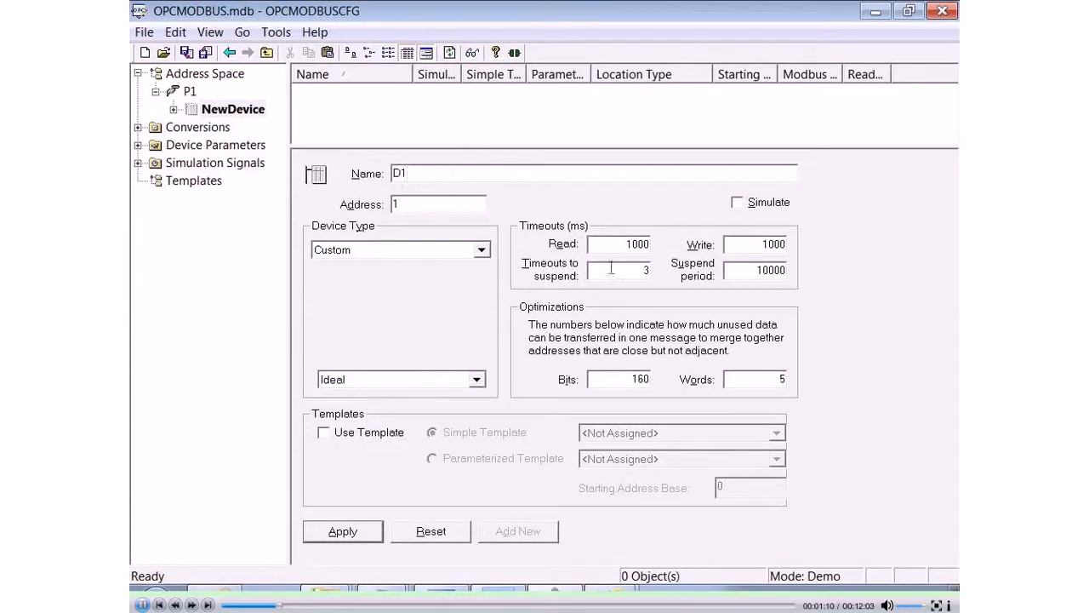
{"action": "left_click", "coordinate": [343, 531]}
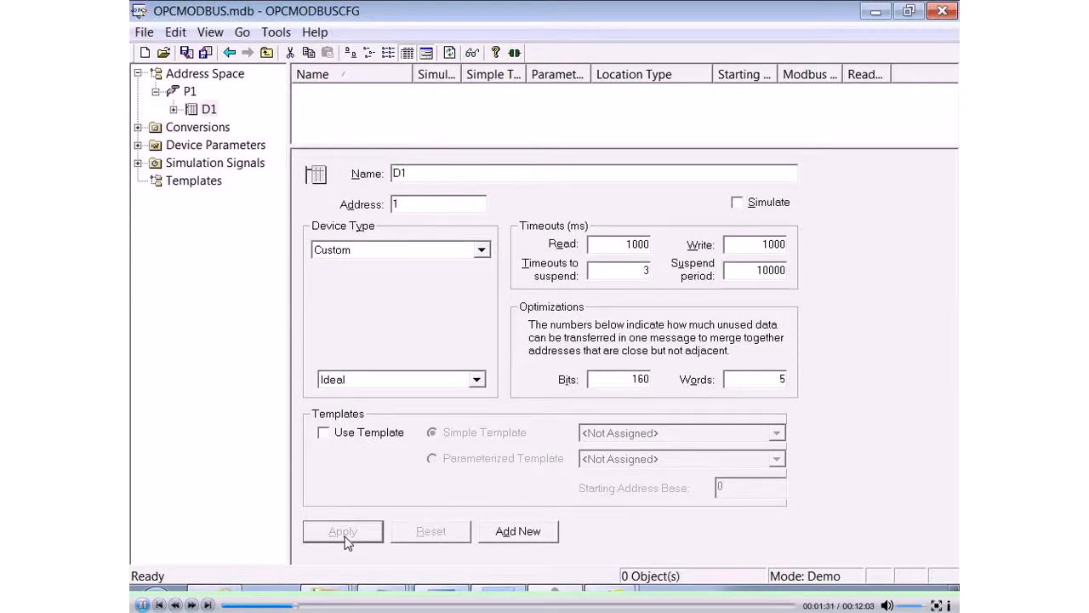
Add a new data item named Tag1 to device D1.
{"action": "right_click", "coordinate": [204, 111]}
{"action": "mouse_move", "coordinate": [221, 122]}
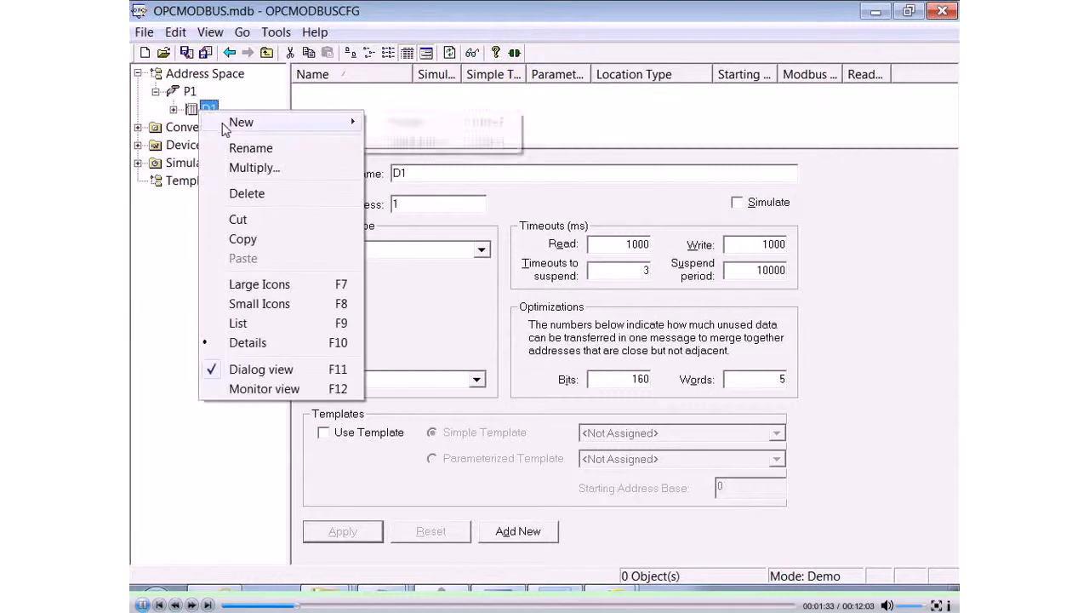
{"action": "left_click", "coordinate": [394, 143]}
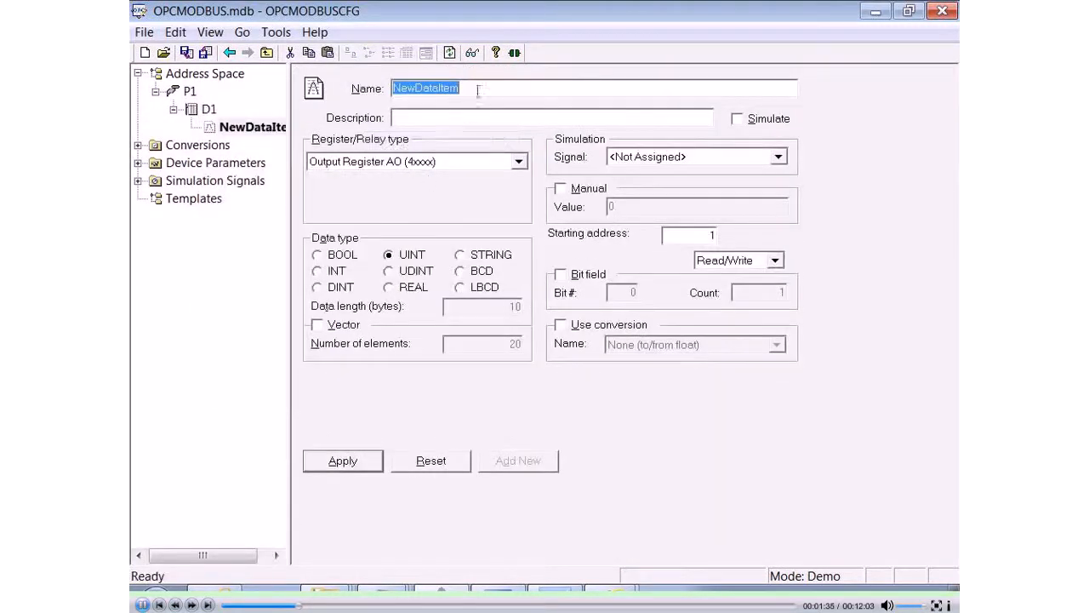
{"action": "type", "text": "Tag"}
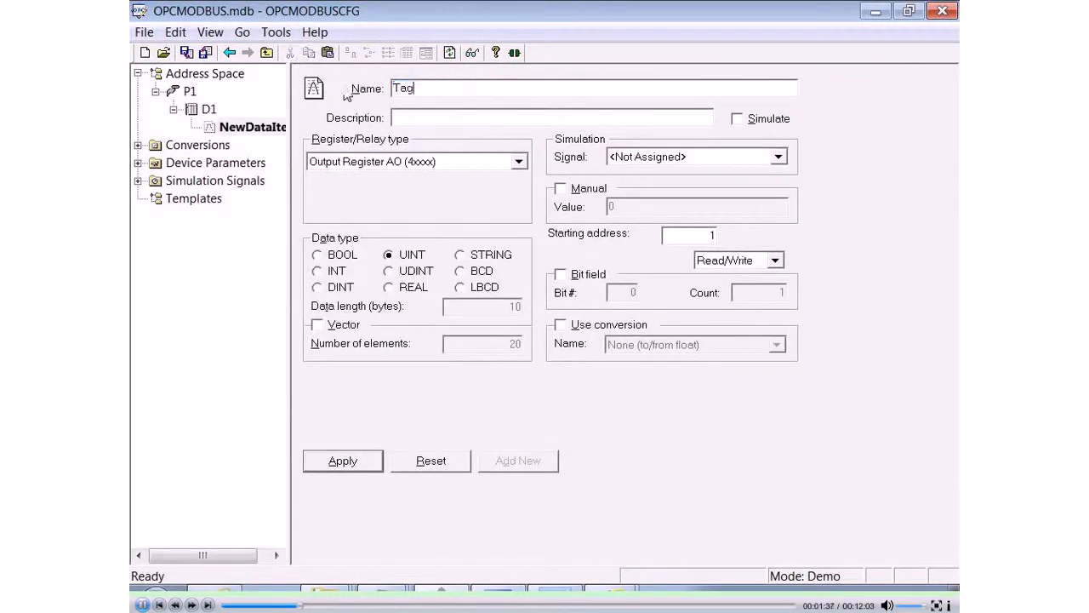
{"action": "type", "text": "1"}
Set Tag1's register type to Input Register AI (3xxxx) with Read Only access, and exit the OPC configurator.
{"action": "left_click", "coordinate": [516, 162]}
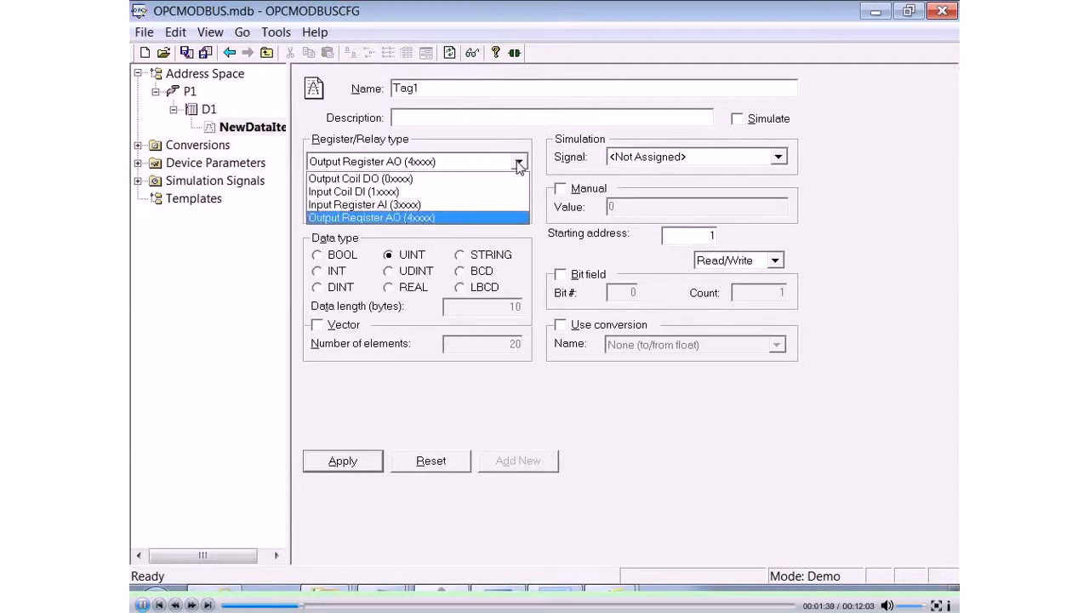
{"action": "left_click", "coordinate": [453, 205]}
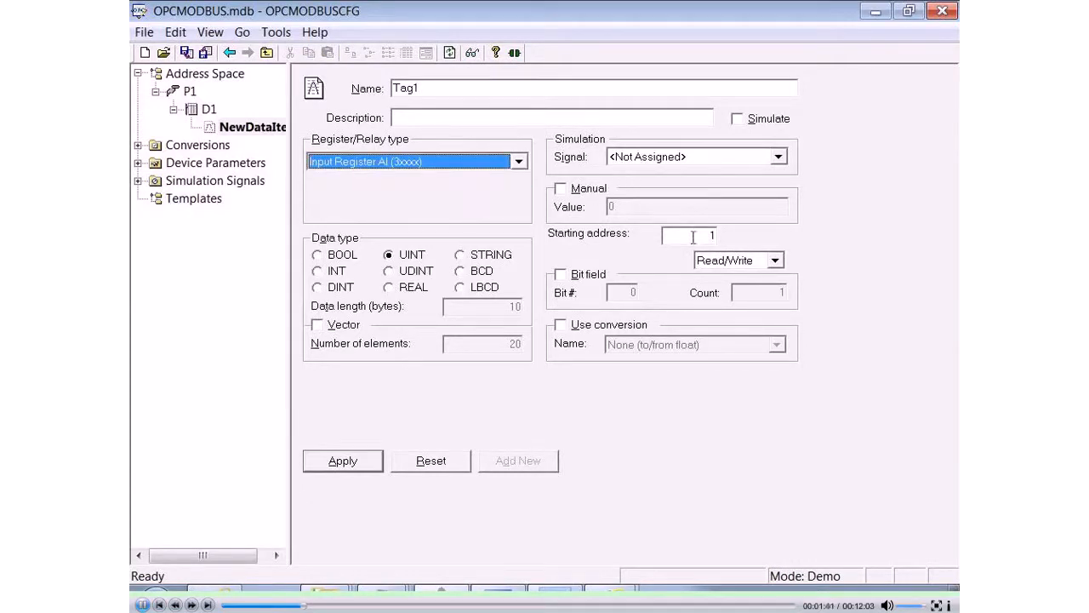
{"action": "left_click_drag", "start_coordinate": [694, 237], "coordinate": [731, 235]}
{"action": "left_click", "coordinate": [735, 260]}
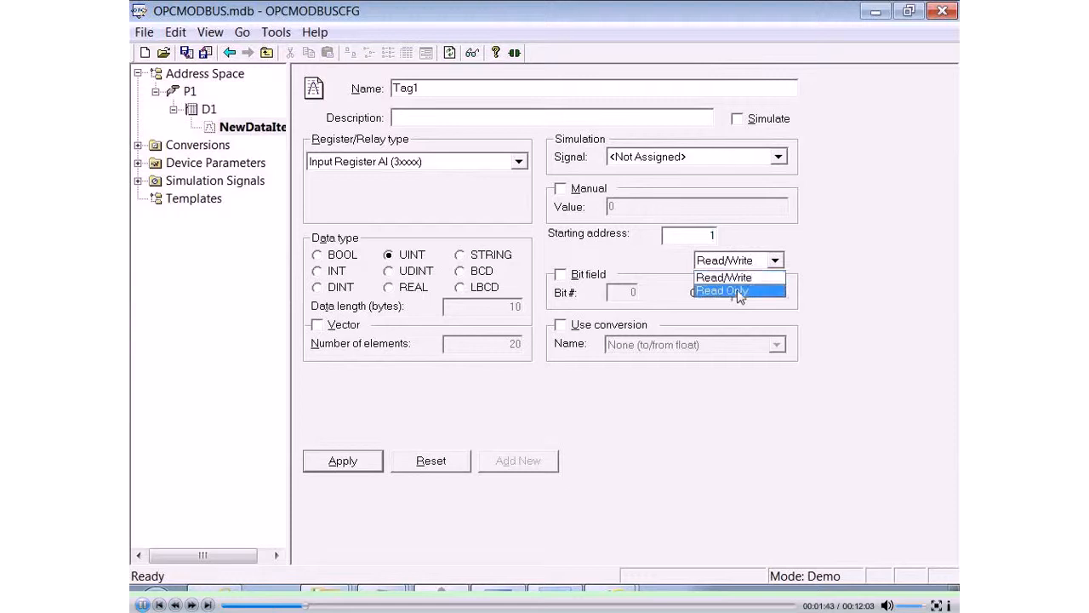
{"action": "left_click", "coordinate": [732, 290]}
{"action": "left_click", "coordinate": [144, 31]}
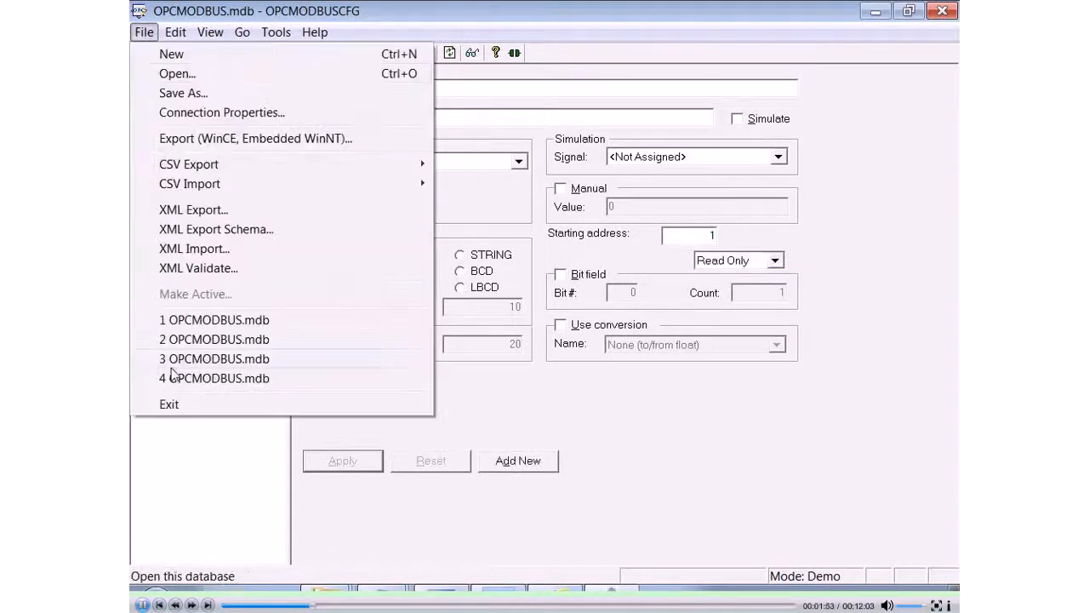
{"action": "left_click", "coordinate": [179, 404]}
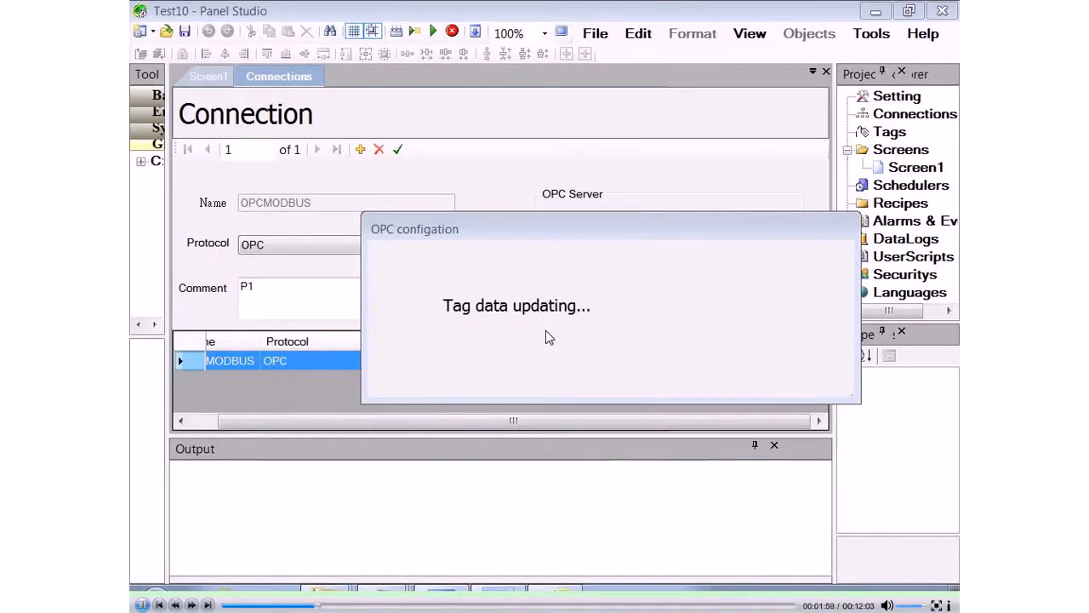
Open the project's tag editor and enlarge its tag table to examine the OPCMODBUS tags.
{"action": "left_click", "coordinate": [889, 133]}
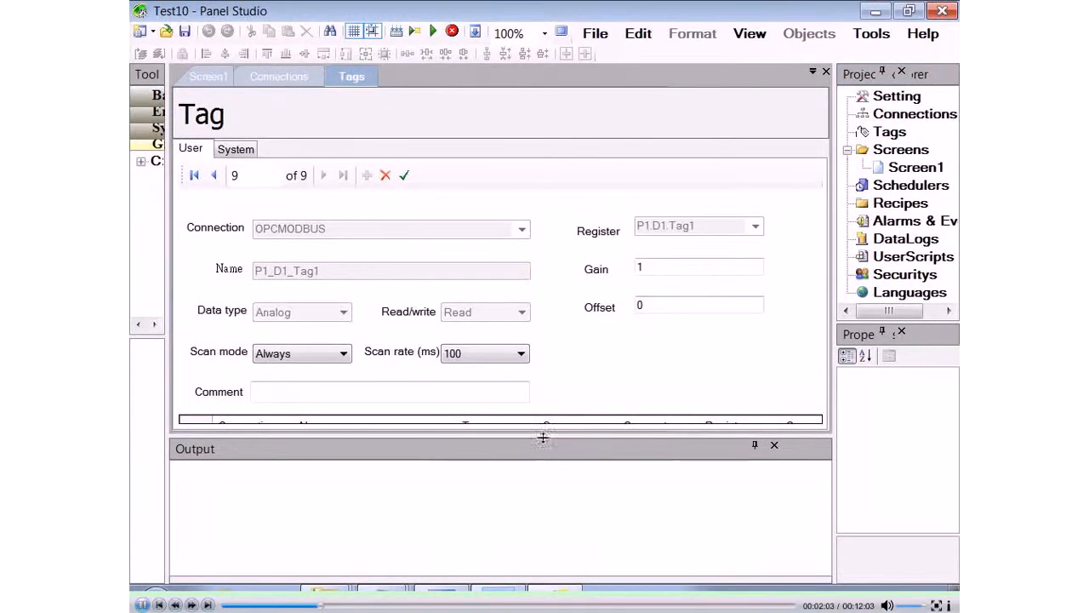
{"action": "left_click_drag", "start_coordinate": [542, 435], "coordinate": [551, 547]}
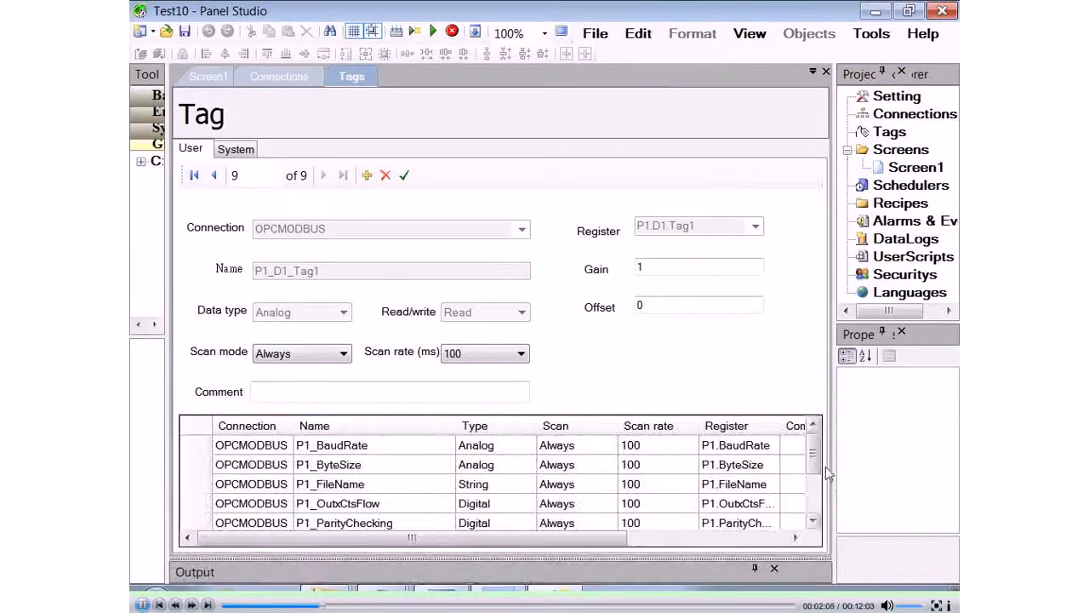
{"action": "left_click_drag", "start_coordinate": [819, 473], "coordinate": [820, 515]}
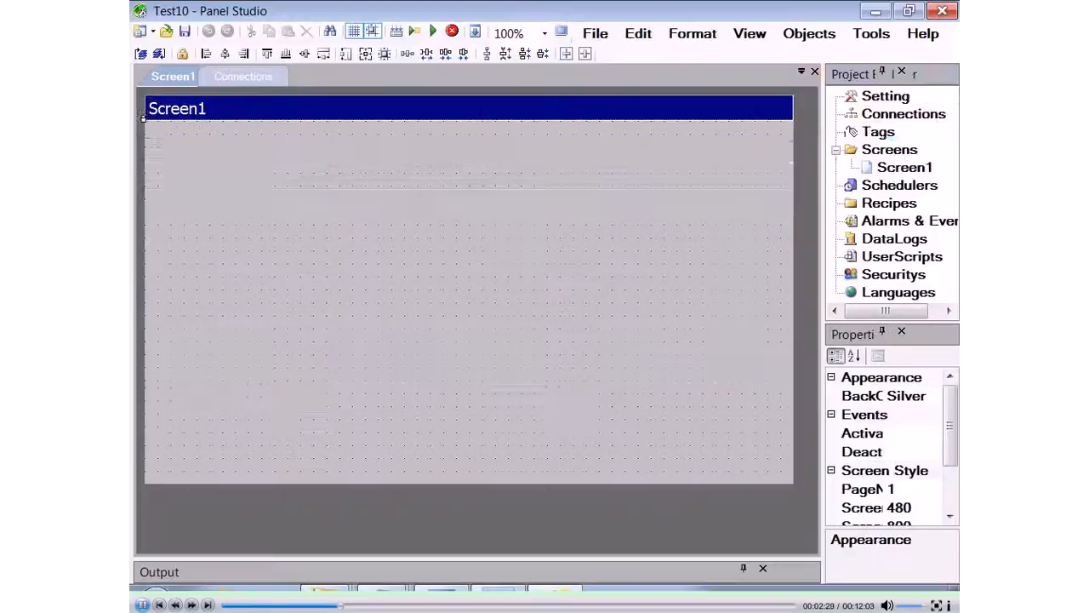
Add an analog user tag named Tag1 in Internal Memory with the default settings and accept it.
{"action": "double_click", "coordinate": [878, 132]}
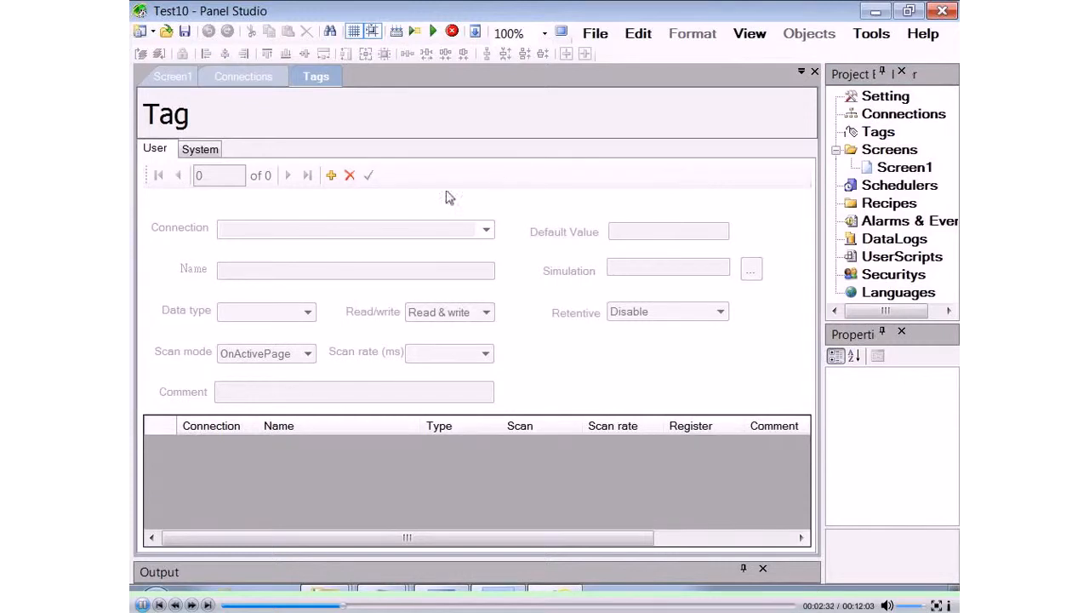
{"action": "left_click", "coordinate": [331, 177]}
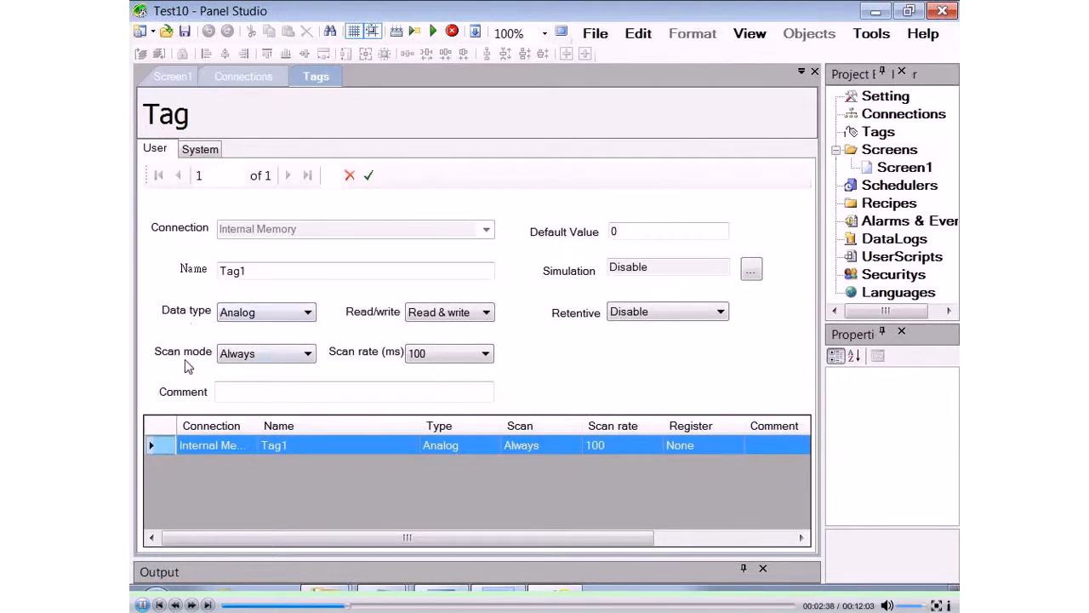
{"action": "left_click", "coordinate": [370, 179]}
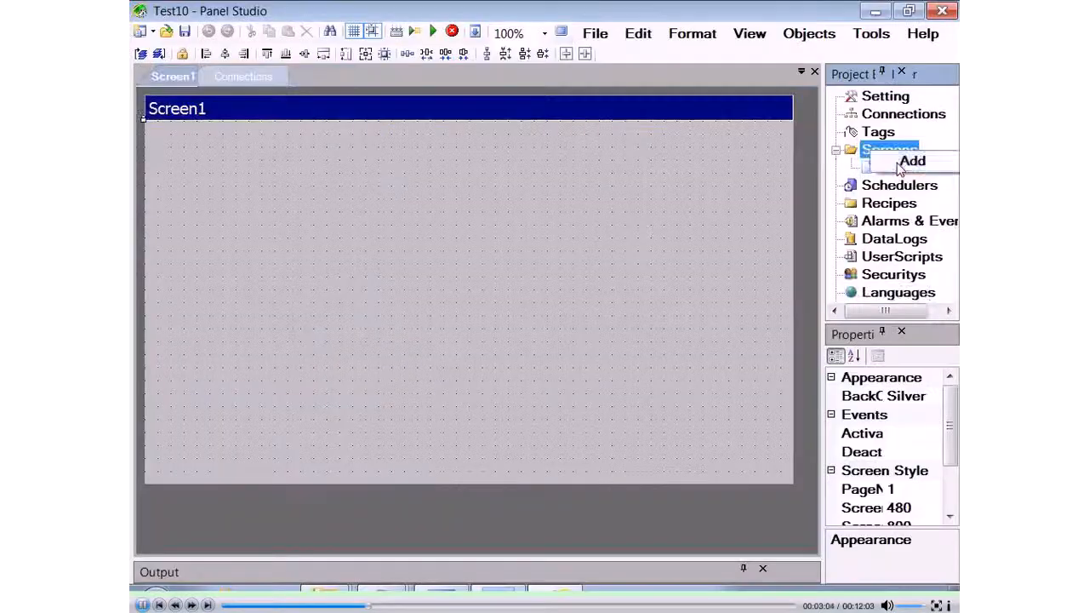
Add four new screens, Screen2 to Screen5, to the project.
{"action": "left_click", "coordinate": [912, 160]}
{"action": "right_click", "coordinate": [892, 153]}
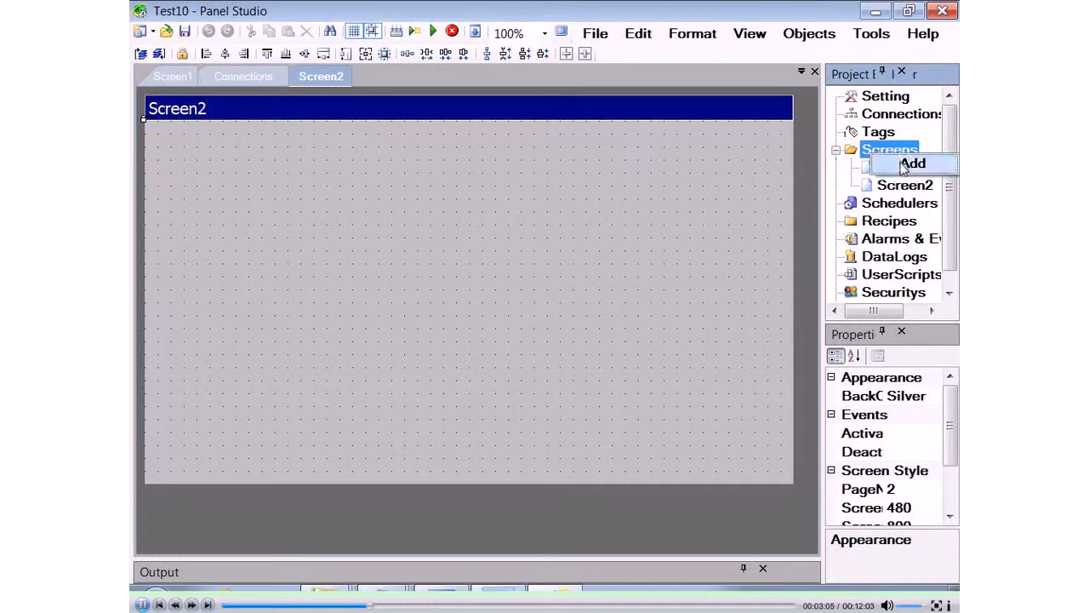
{"action": "left_click", "coordinate": [909, 162]}
{"action": "right_click", "coordinate": [893, 153]}
{"action": "left_click", "coordinate": [909, 162]}
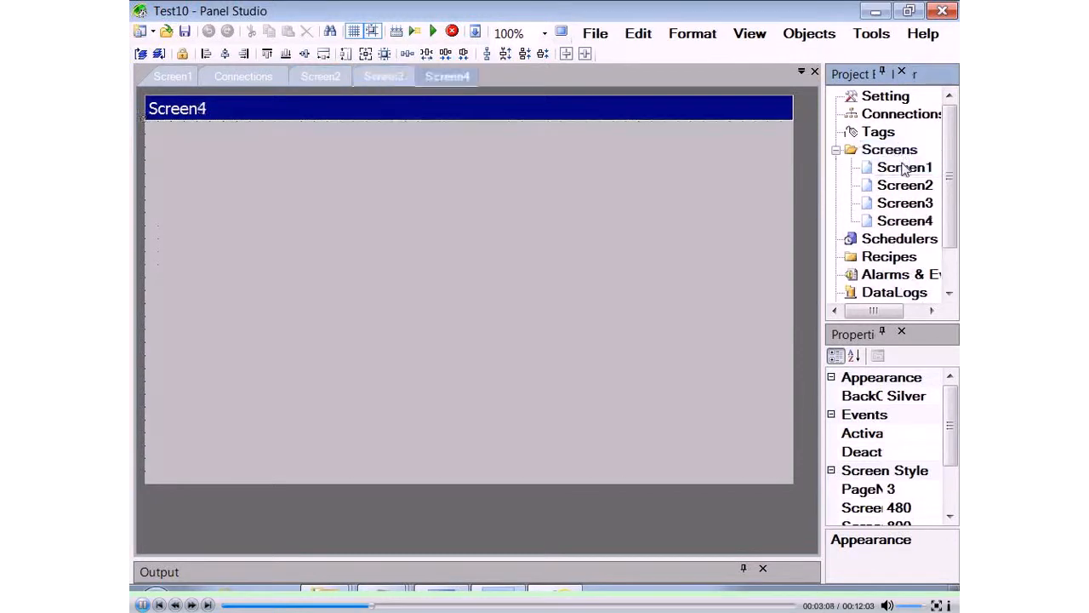
{"action": "right_click", "coordinate": [892, 153]}
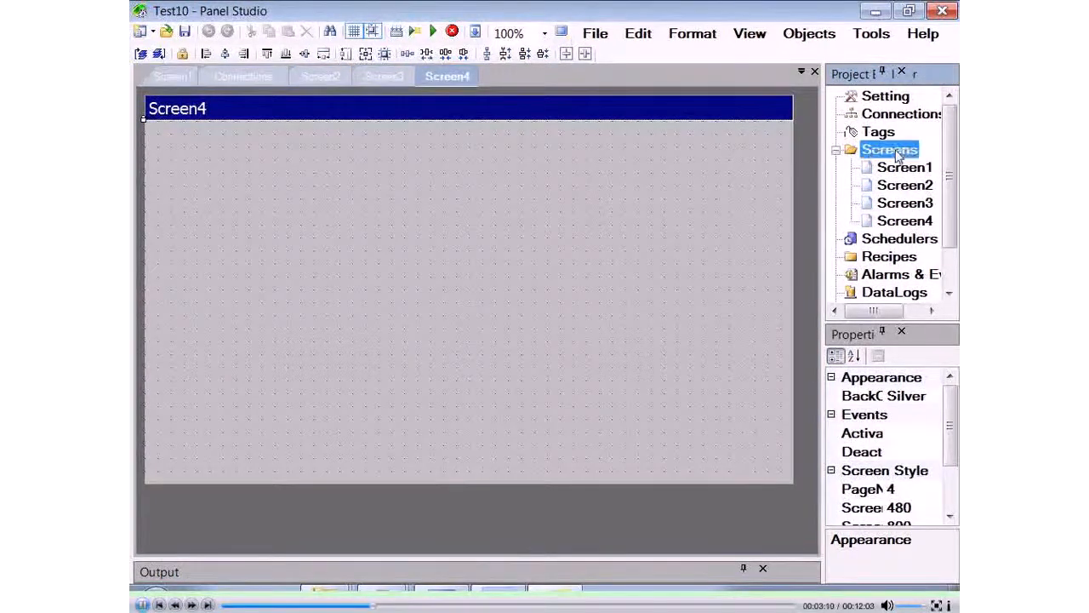
{"action": "left_click", "coordinate": [909, 163]}
Set the type of Screen5 to Template in its configuration and accept the change.
{"action": "left_click", "coordinate": [909, 240]}
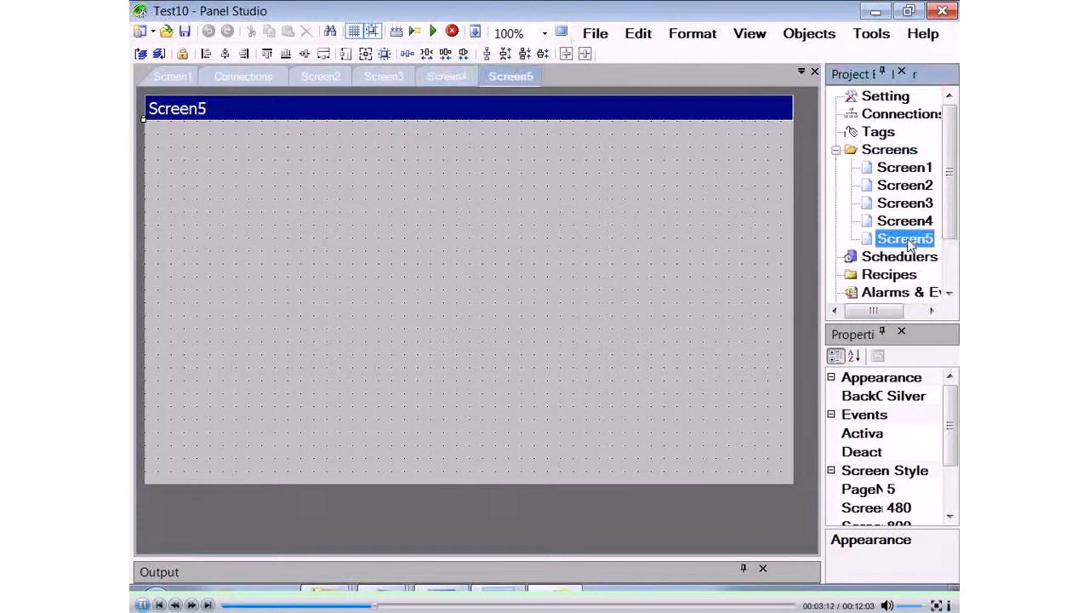
{"action": "double_click", "coordinate": [706, 253]}
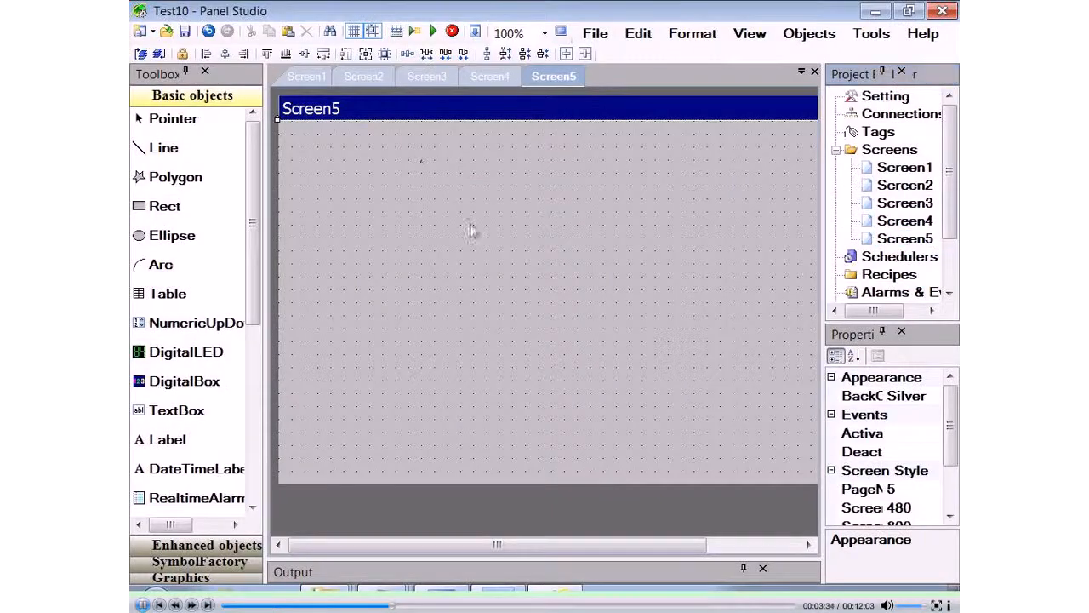
{"action": "double_click", "coordinate": [473, 231]}
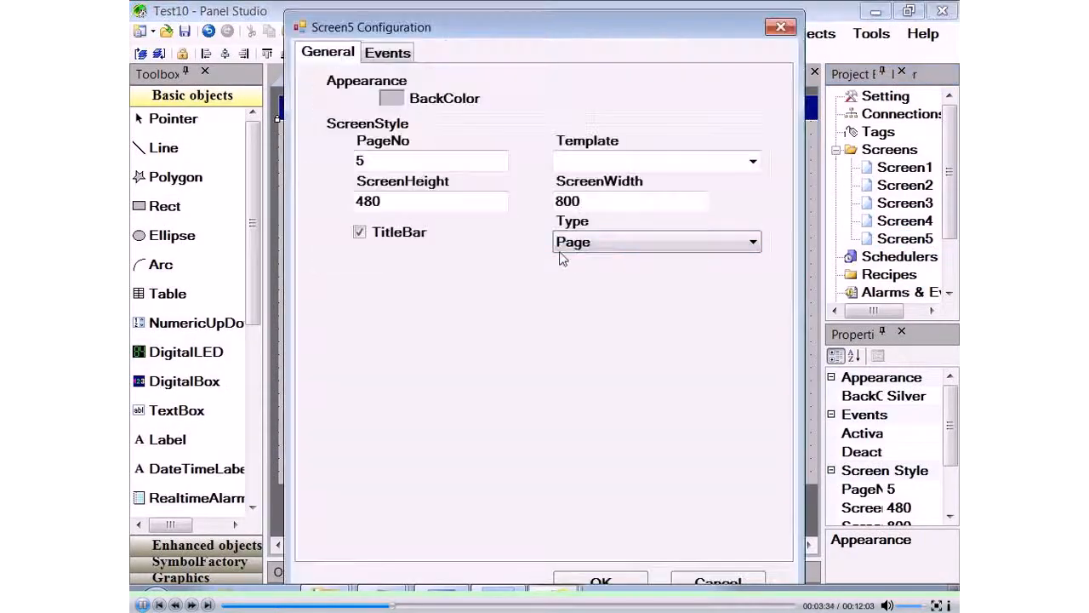
{"action": "left_click", "coordinate": [607, 247]}
{"action": "left_click", "coordinate": [601, 277]}
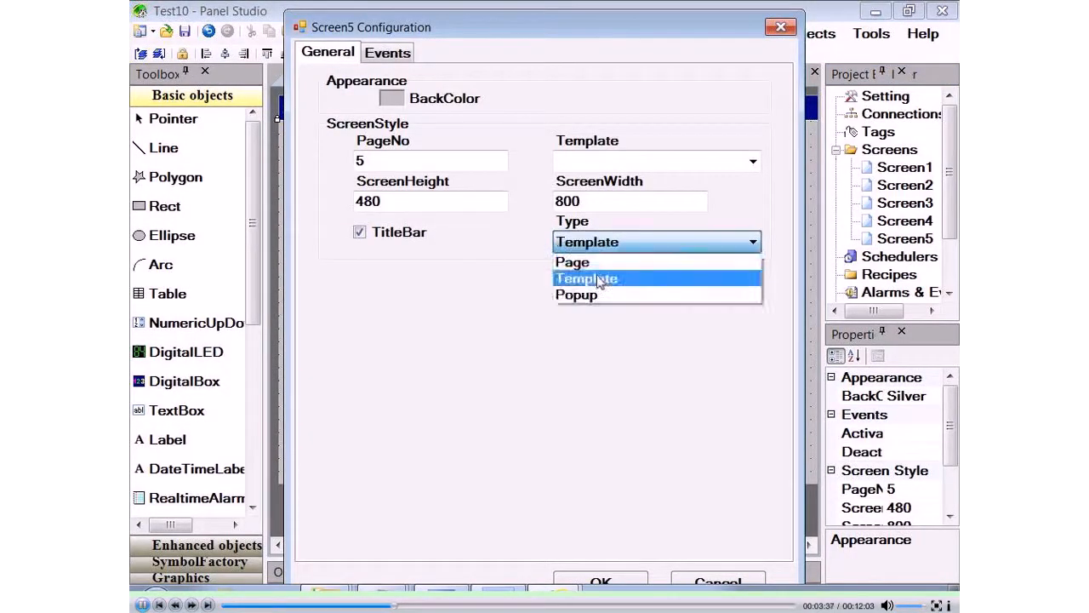
{"action": "left_click", "coordinate": [623, 584]}
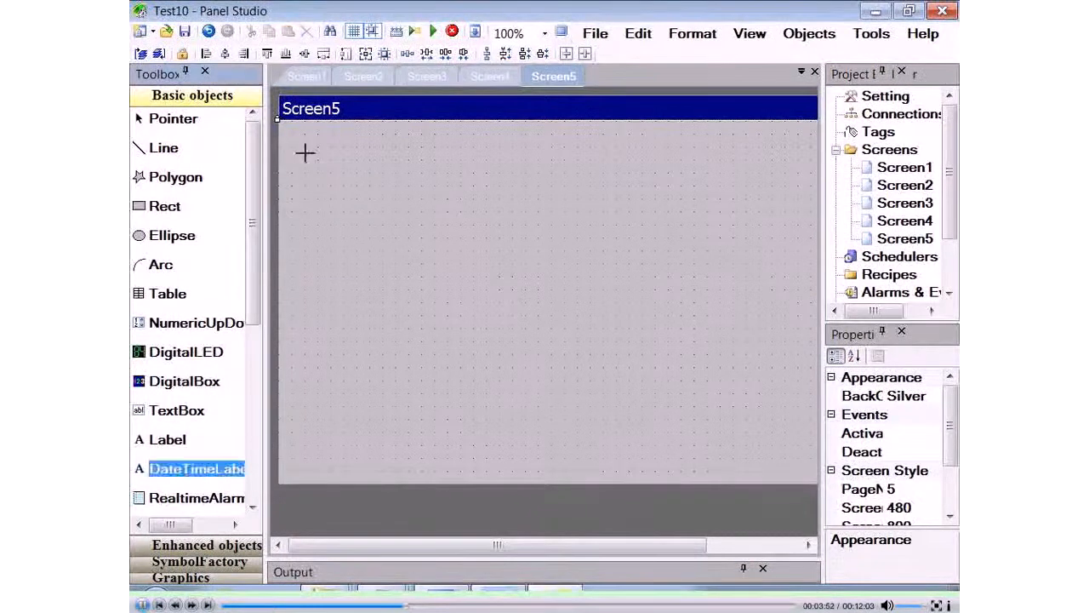
Draw a DateTimeLabel near the upper-left corner of Screen5, and bring up Screen1 for editing.
{"action": "mouse_move", "coordinate": [306, 149]}
{"action": "left_mouse_down"}
{"action": "mouse_move", "coordinate": [448, 213]}
{"action": "mouse_move", "coordinate": [526, 181]}
{"action": "left_mouse_up"}
{"action": "left_click", "coordinate": [308, 77]}
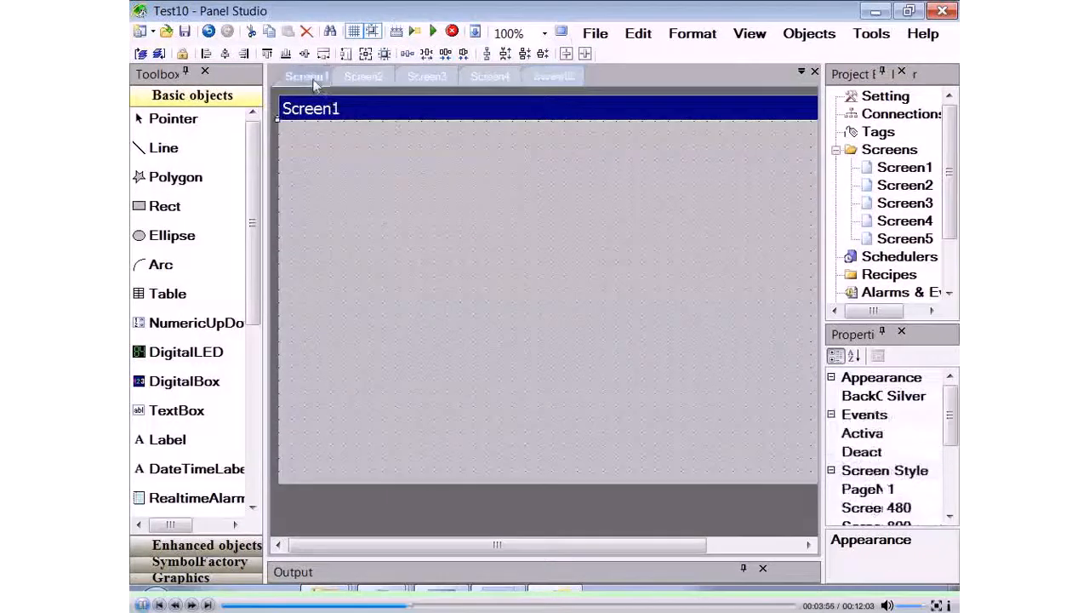
Assign Screen5 as the template of Screen1 in its configuration.
{"action": "double_click", "coordinate": [456, 281]}
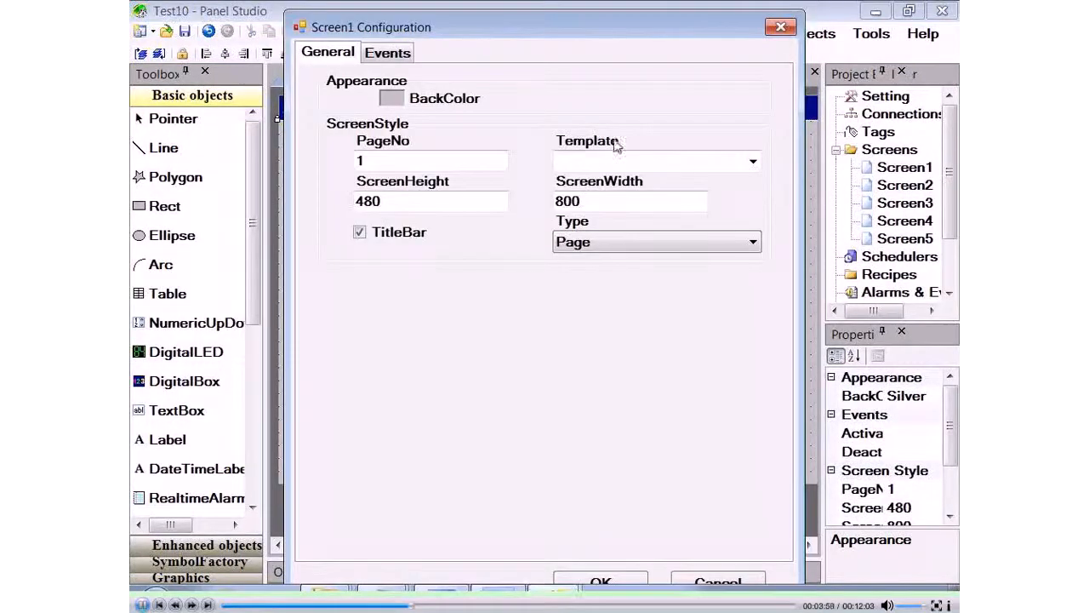
{"action": "left_click", "coordinate": [753, 161]}
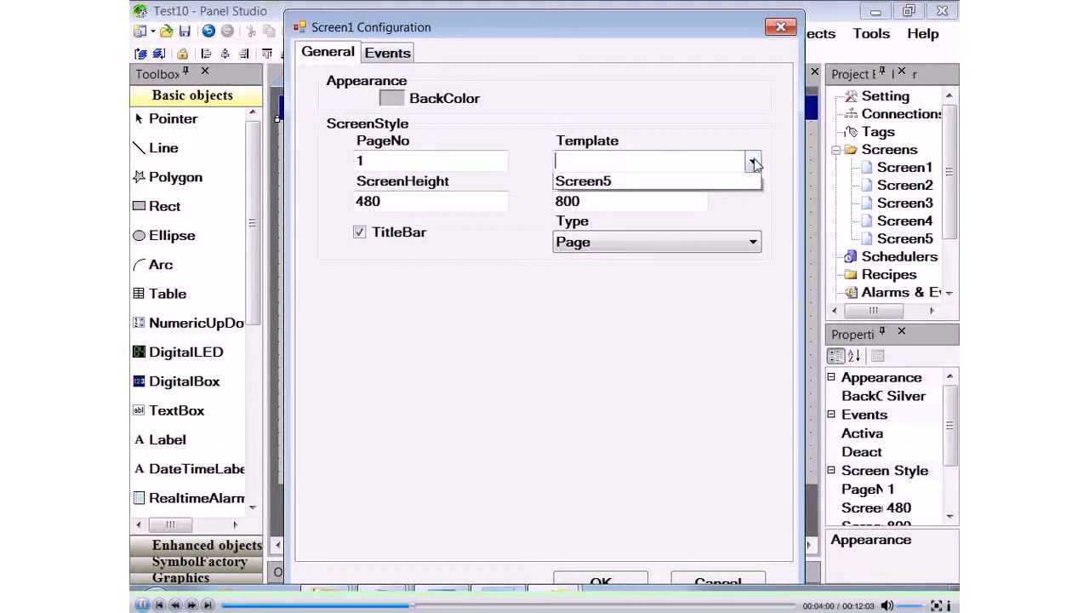
{"action": "left_click", "coordinate": [616, 179]}
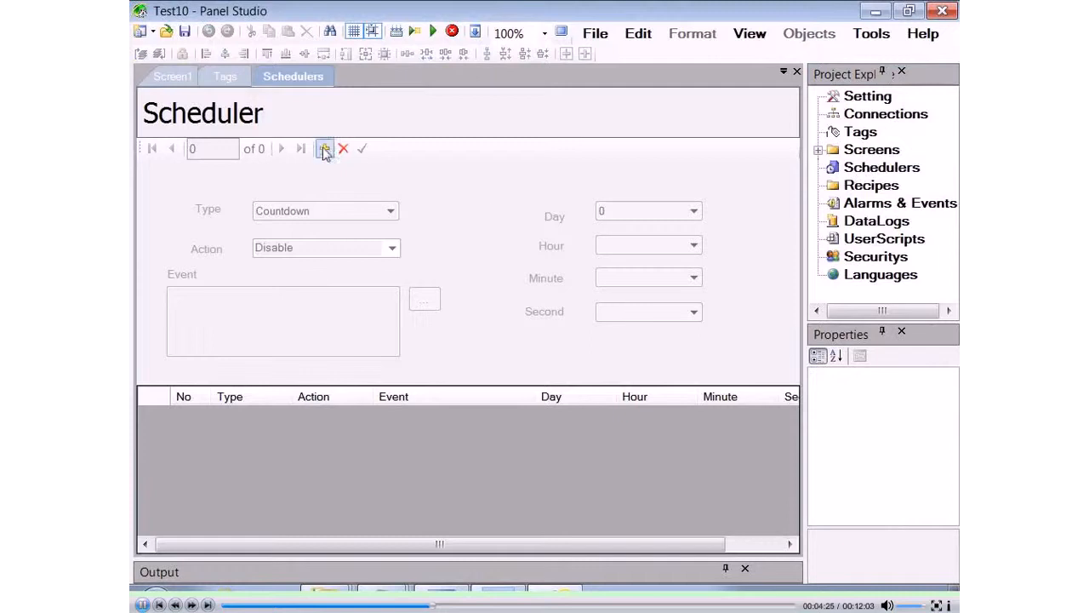
Add a new scheduler entry of type Daily and set its hour to 8.
{"action": "left_click", "coordinate": [326, 149]}
{"action": "left_click", "coordinate": [390, 211]}
{"action": "left_click", "coordinate": [344, 251]}
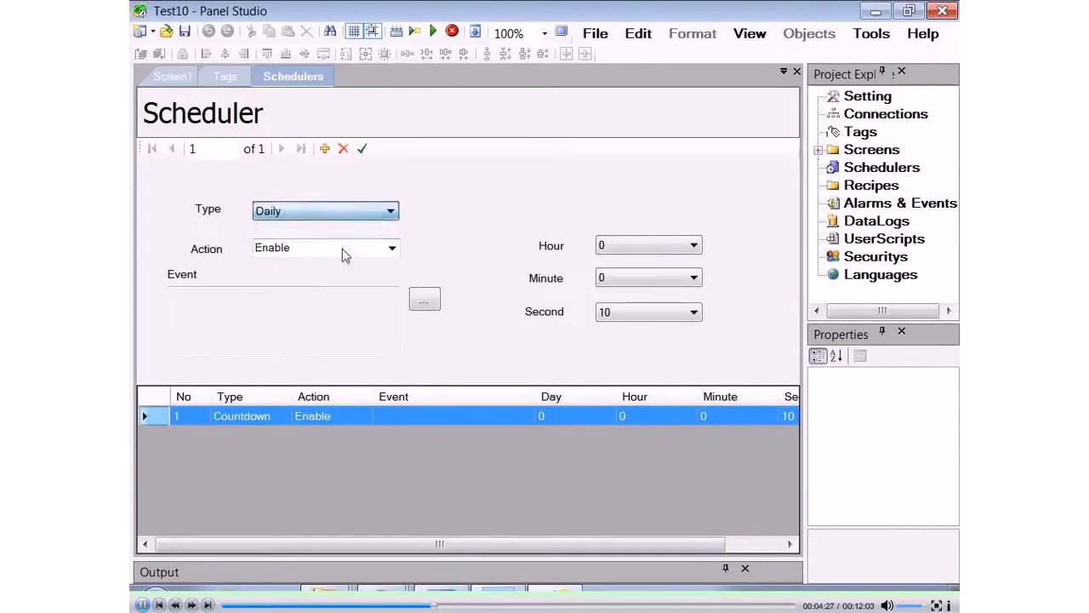
{"action": "left_click", "coordinate": [646, 246]}
{"action": "left_click", "coordinate": [627, 362]}
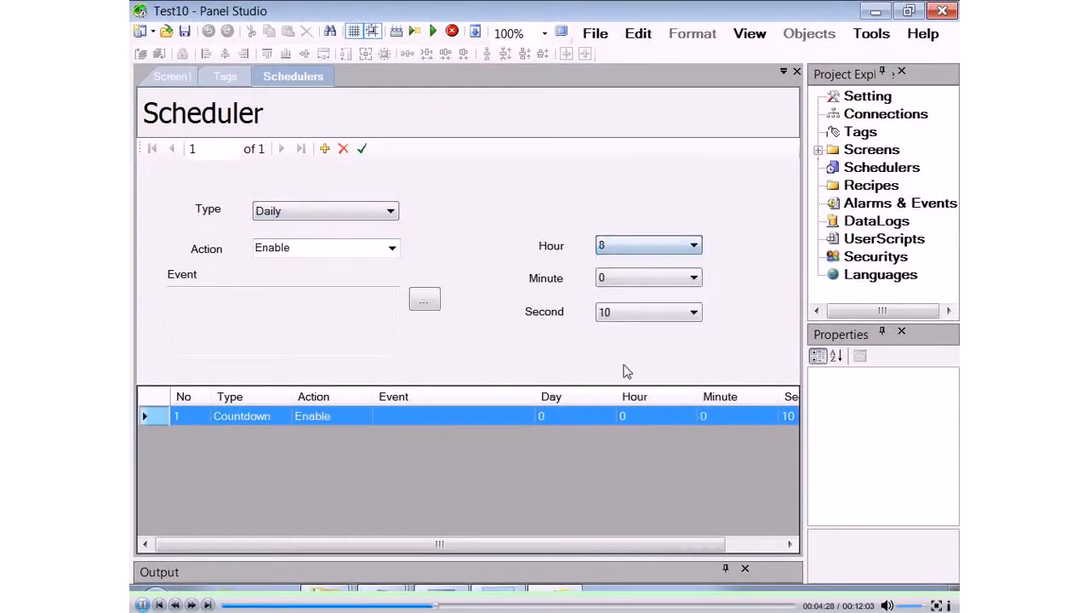
Add the TurnBitOn function with Tag1 as the first schedule's event and accept the entry.
{"action": "left_click", "coordinate": [425, 301]}
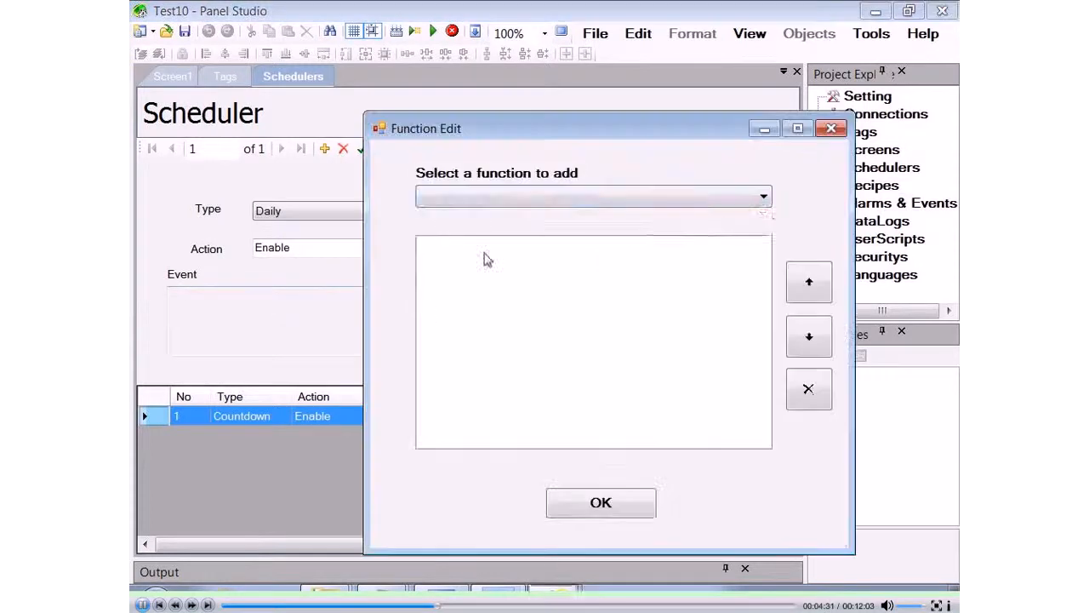
{"action": "left_click", "coordinate": [545, 197]}
{"action": "scroll", "coordinate": [586, 332], "scroll_direction": "down", "scroll_amount": 3}
{"action": "left_click", "coordinate": [589, 280]}
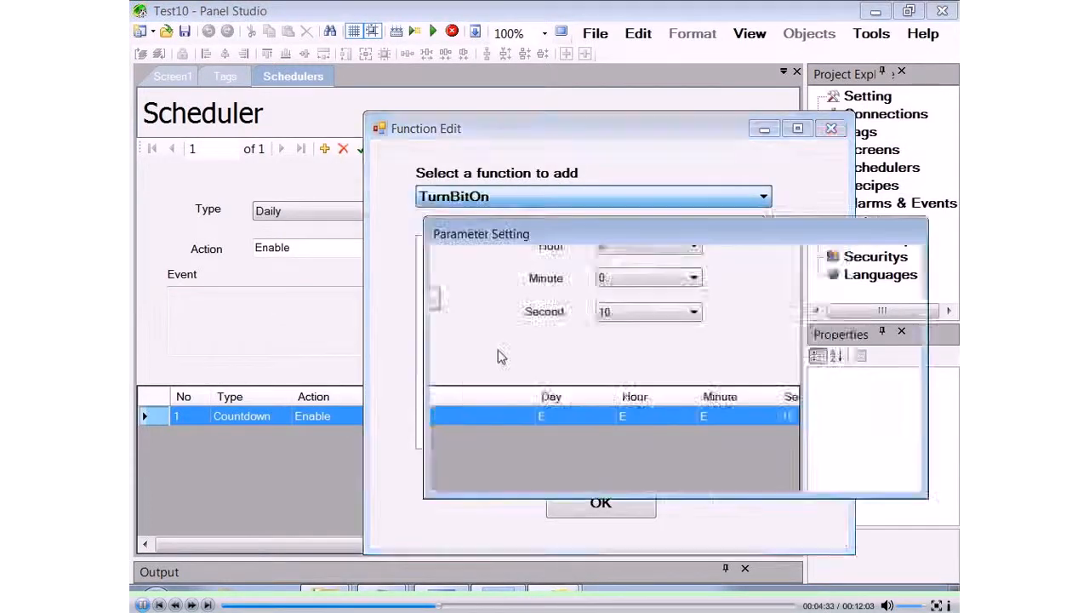
{"action": "left_click", "coordinate": [644, 272]}
{"action": "left_click", "coordinate": [634, 289]}
{"action": "left_click", "coordinate": [674, 471]}
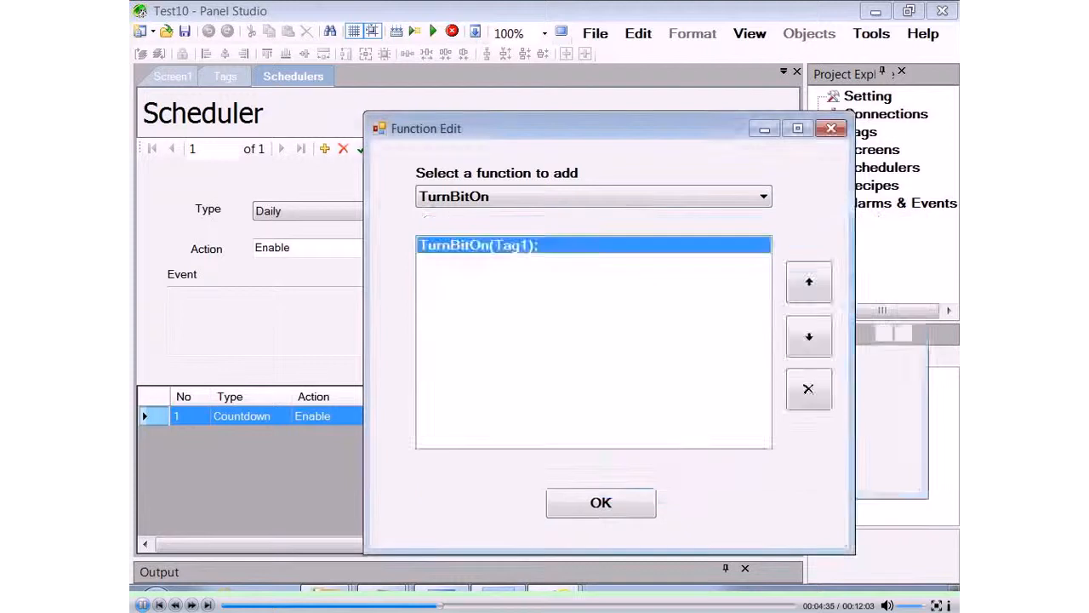
{"action": "left_click", "coordinate": [601, 502]}
{"action": "left_click", "coordinate": [361, 148]}
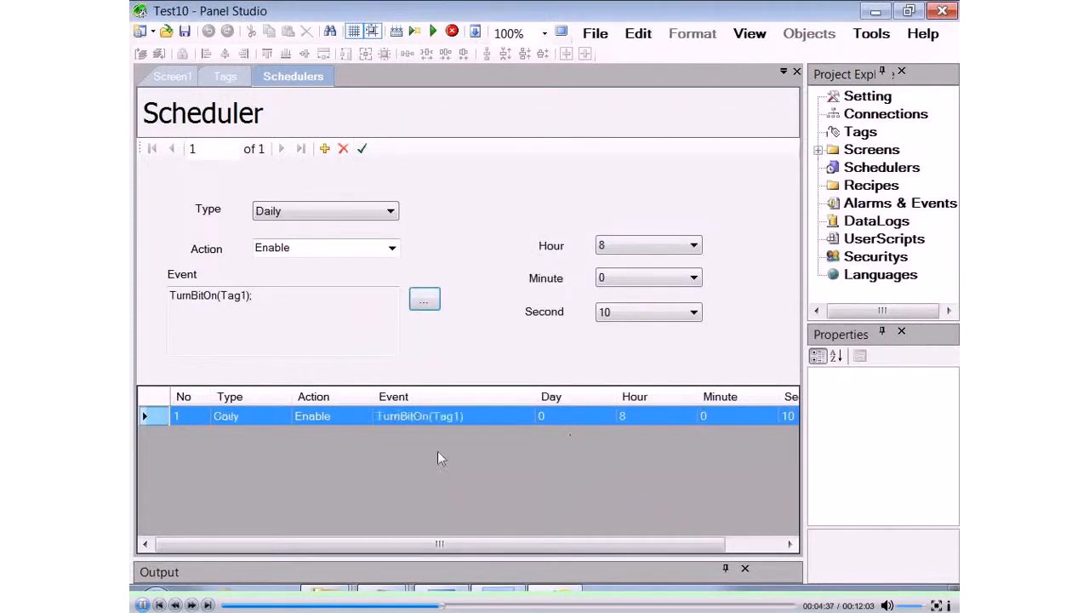
Add a second scheduler entry of type Daily and choose its hour.
{"action": "left_click", "coordinate": [324, 148]}
{"action": "left_click", "coordinate": [391, 211]}
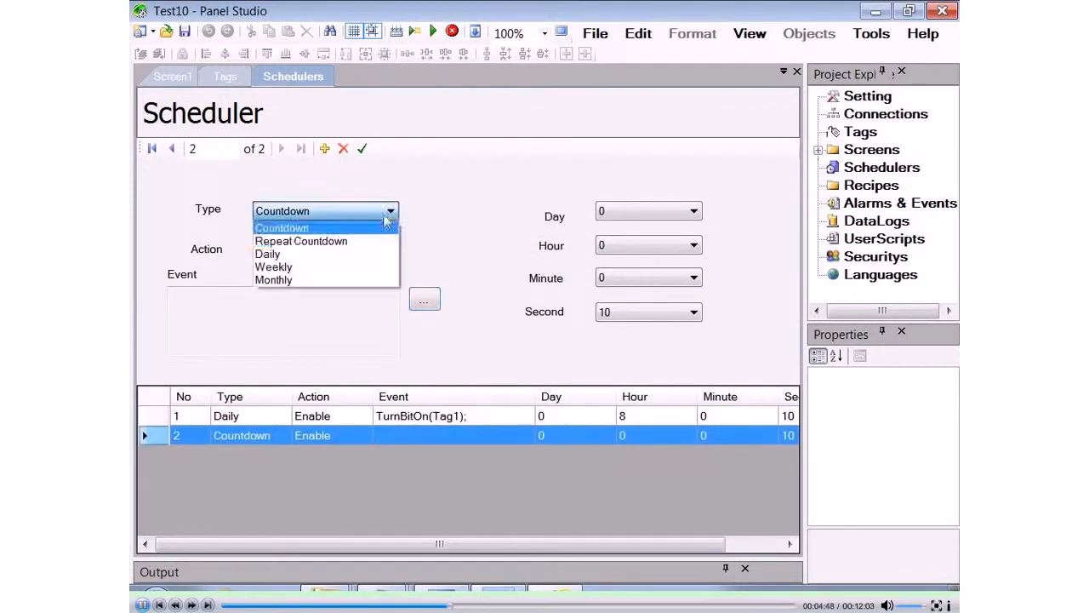
{"action": "left_click", "coordinate": [339, 253]}
{"action": "left_click", "coordinate": [694, 246]}
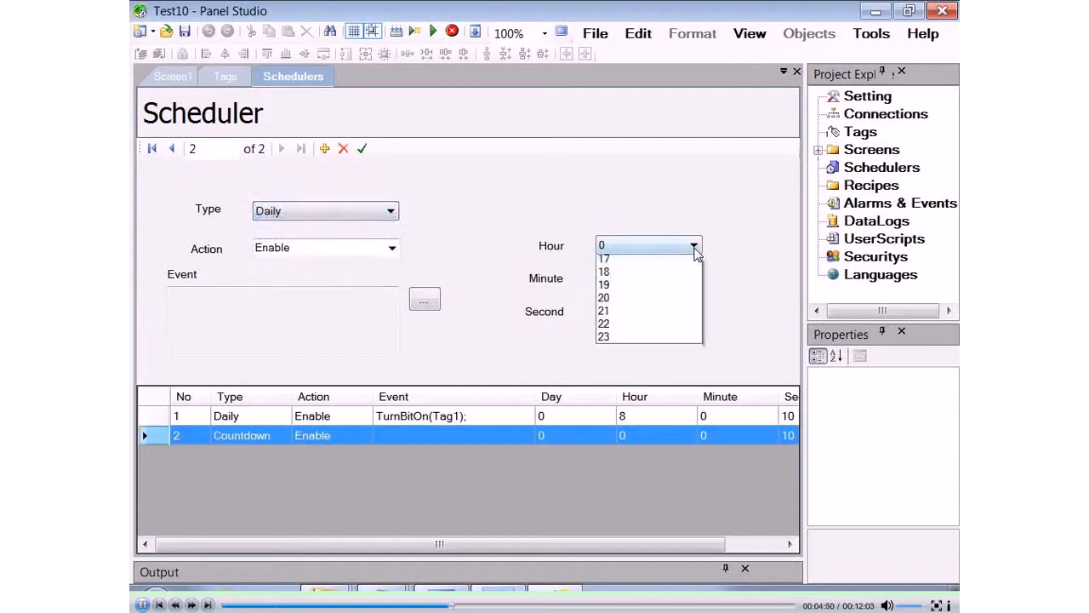
{"action": "left_click", "coordinate": [647, 391]}
Add a bit function acting on Tag1 as the event of the second schedule.
{"action": "left_click", "coordinate": [423, 299]}
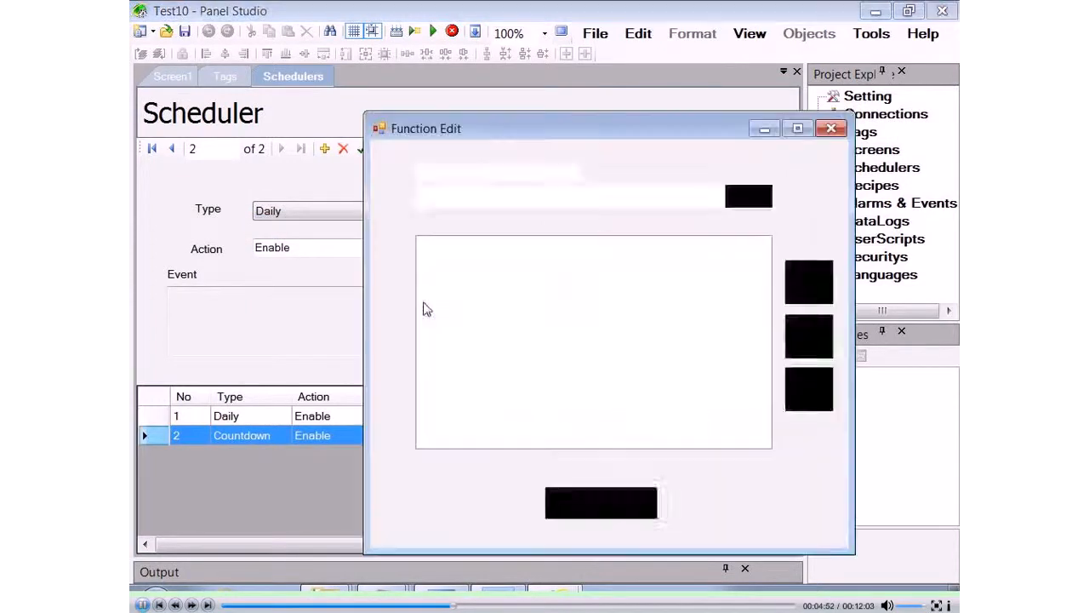
{"action": "left_click", "coordinate": [508, 196]}
{"action": "scroll", "coordinate": [559, 310], "scroll_direction": "down", "scroll_amount": 3}
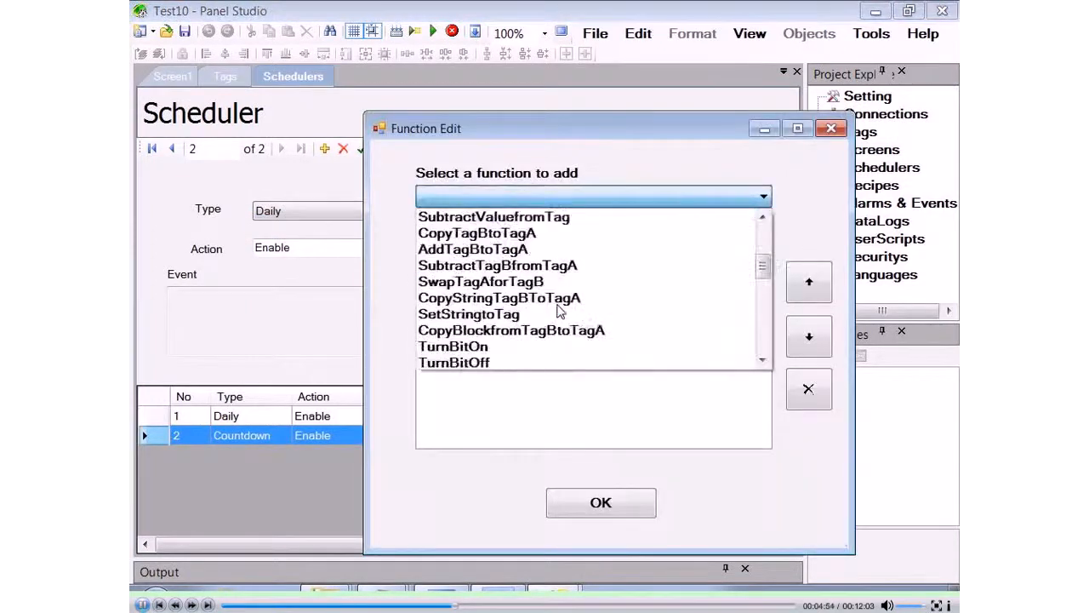
{"action": "scroll", "coordinate": [520, 361], "scroll_direction": "down", "scroll_amount": 3}
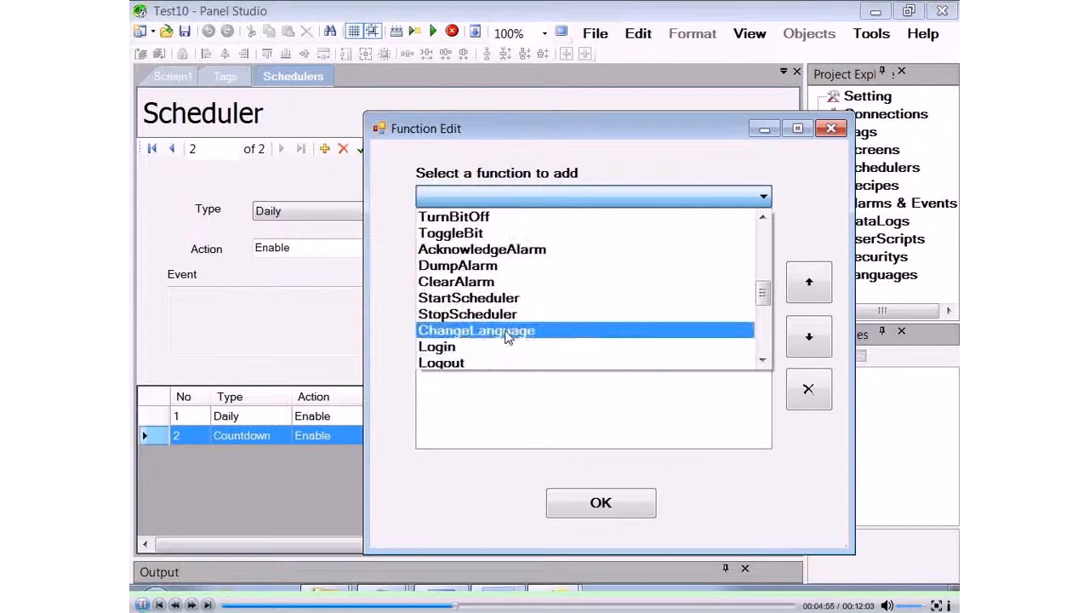
{"action": "left_click", "coordinate": [500, 237]}
{"action": "left_click", "coordinate": [621, 274]}
{"action": "left_click", "coordinate": [622, 292]}
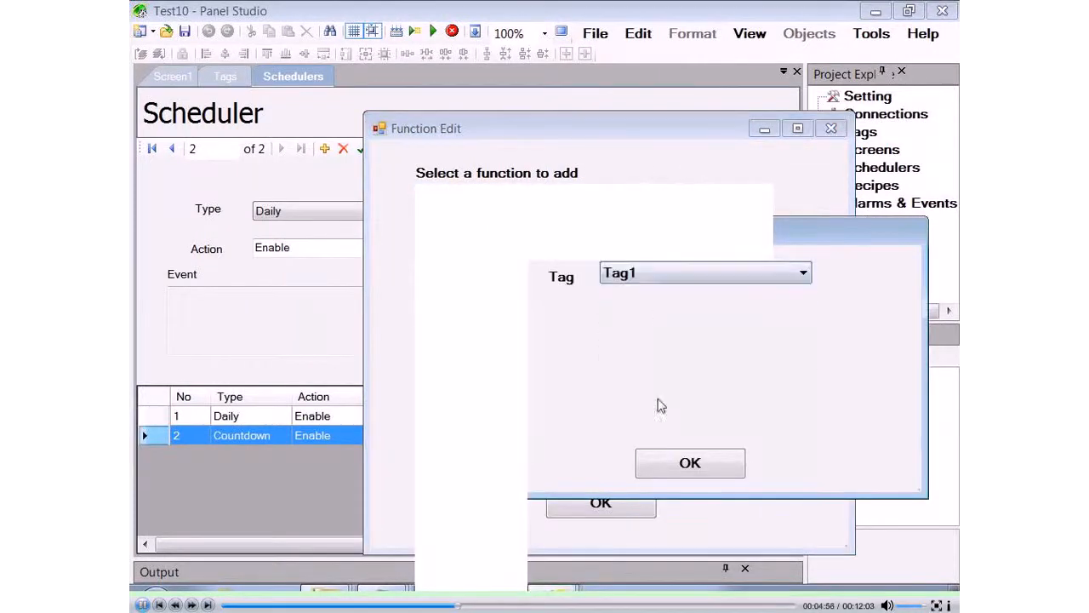
{"action": "left_click", "coordinate": [687, 462]}
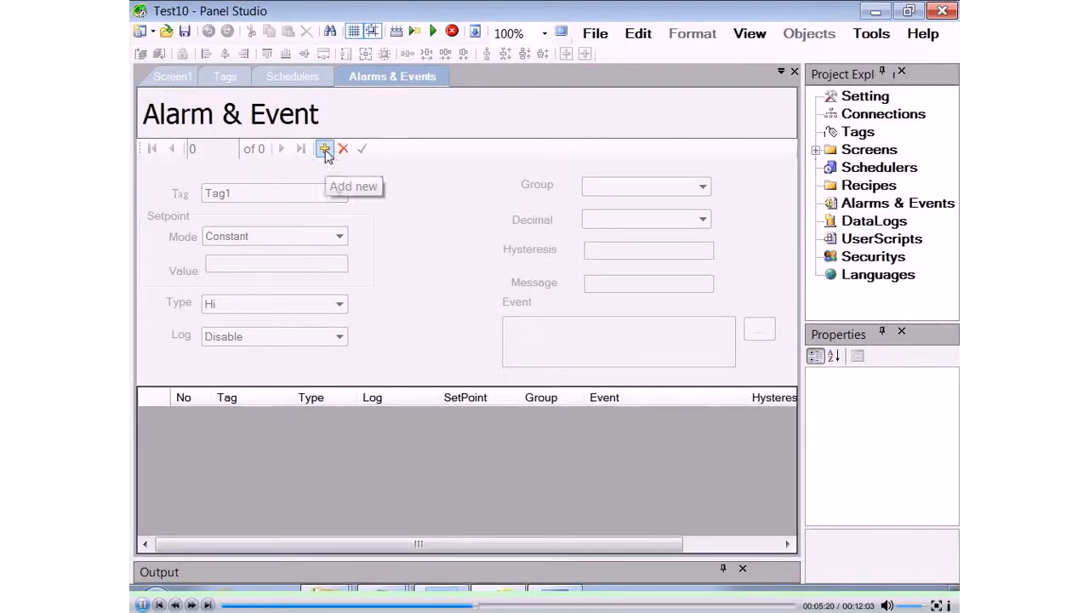
Add a new alarm for Tag1 with a constant setpoint value of 80 and type Hi.
{"action": "left_click", "coordinate": [326, 150]}
{"action": "left_click", "coordinate": [341, 194]}
{"action": "left_click", "coordinate": [343, 196]}
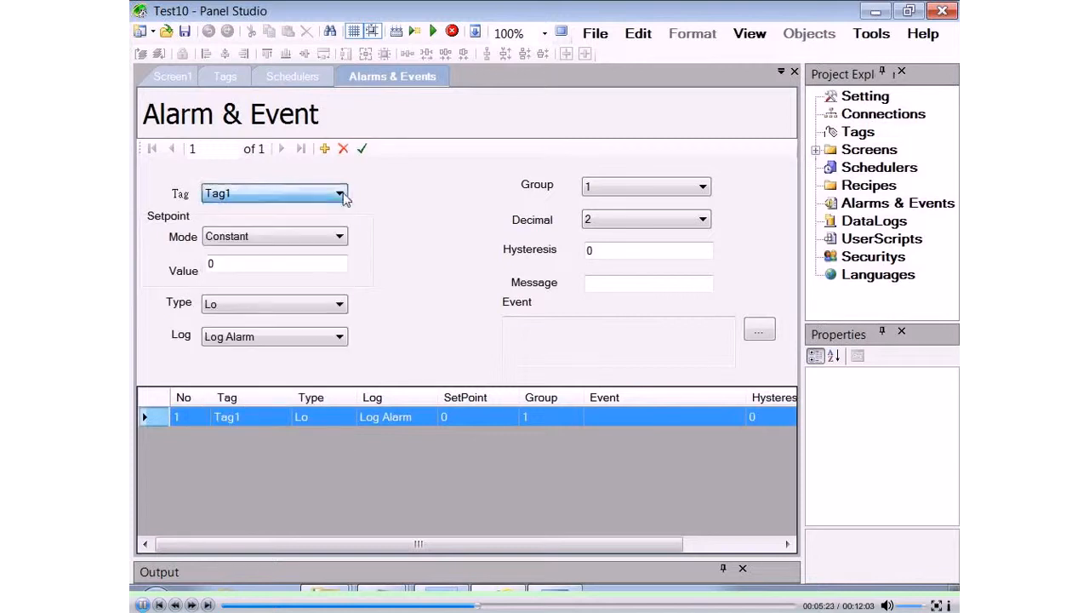
{"action": "left_click", "coordinate": [236, 263]}
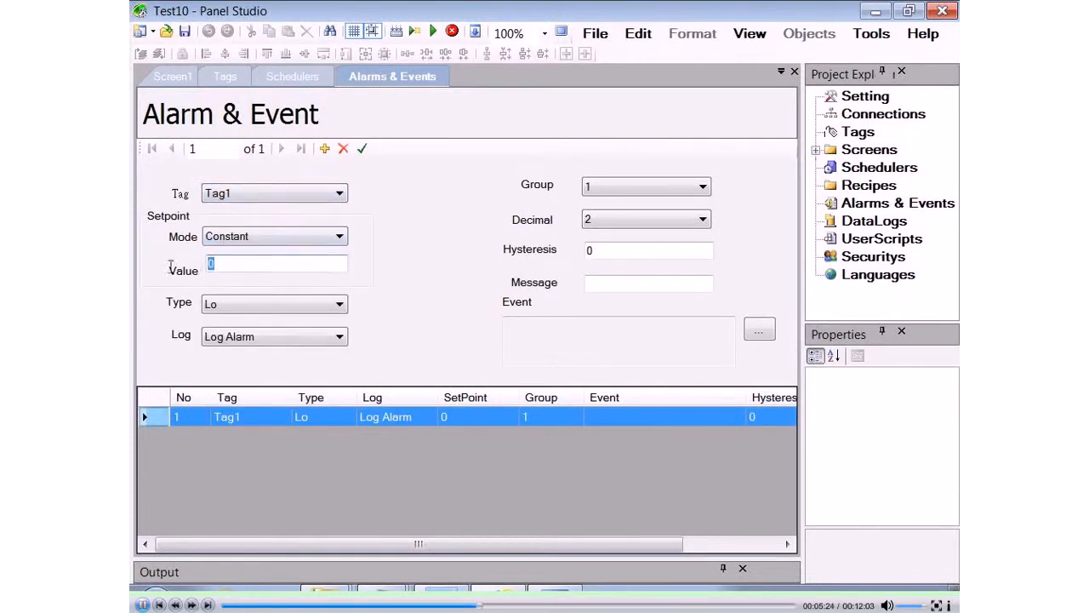
{"action": "type", "text": "80"}
{"action": "left_click", "coordinate": [245, 306]}
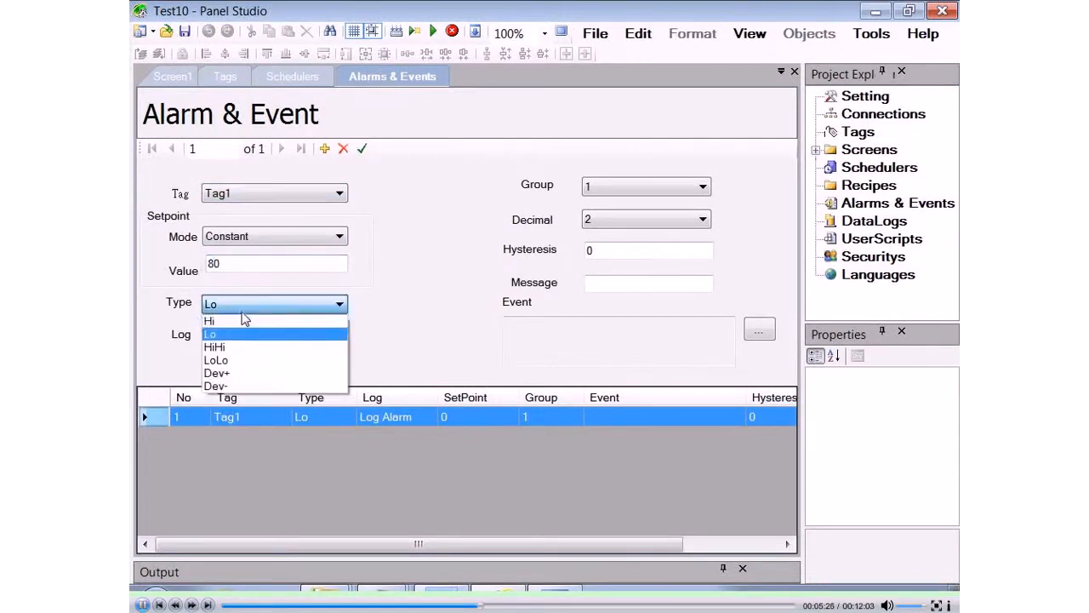
{"action": "left_click", "coordinate": [234, 321]}
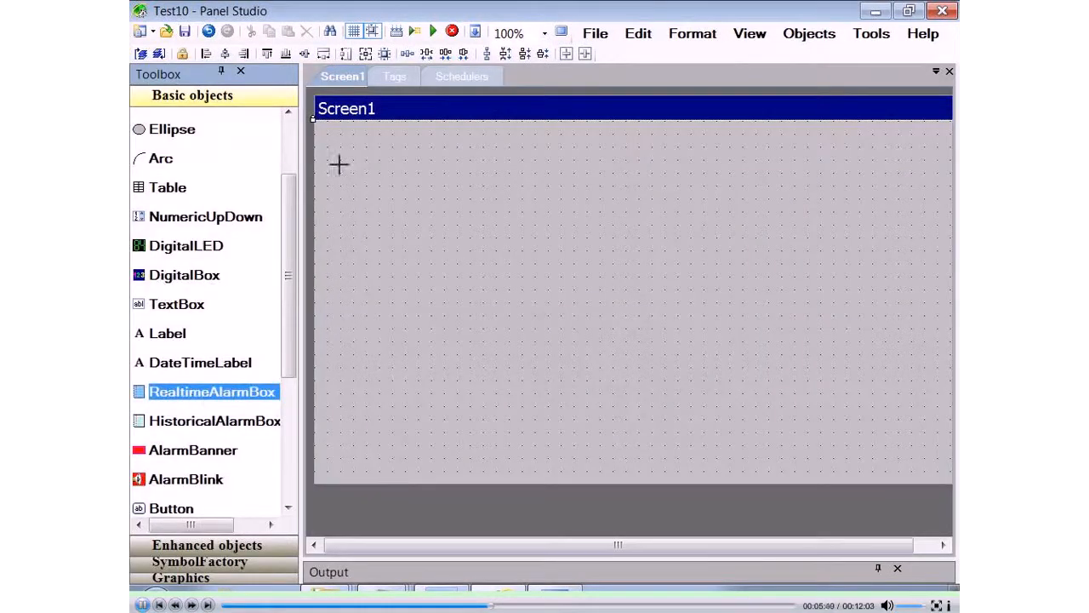
Draw a wide RealtimeAlarmBox across the upper part of Screen1 and widen its Type, Name and message columns.
{"action": "left_click_drag", "start_coordinate": [340, 163], "coordinate": [925, 381]}
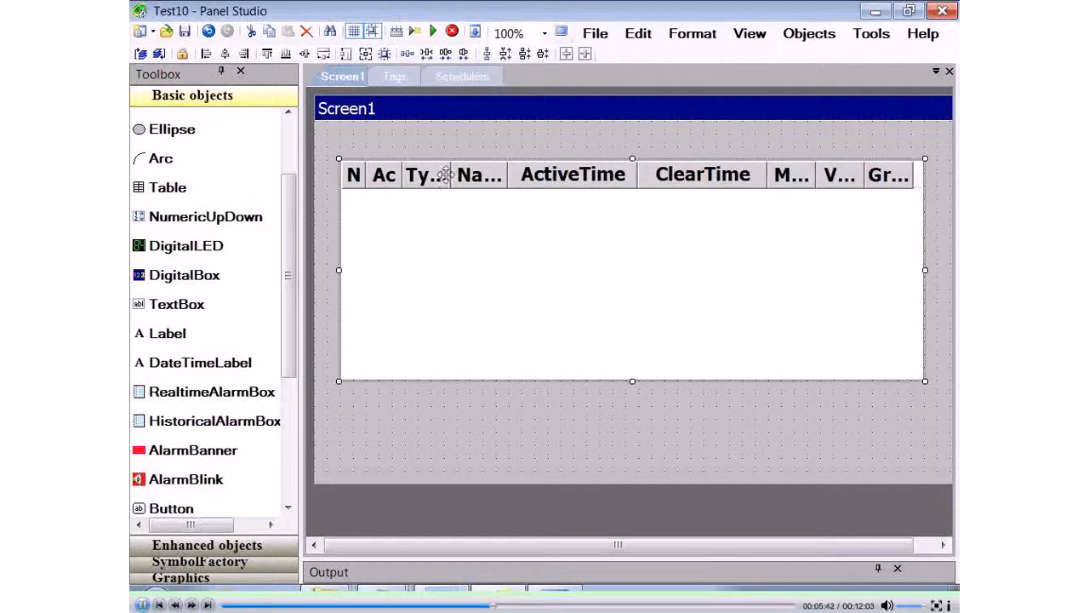
{"action": "left_click_drag", "start_coordinate": [445, 174], "coordinate": [552, 181]}
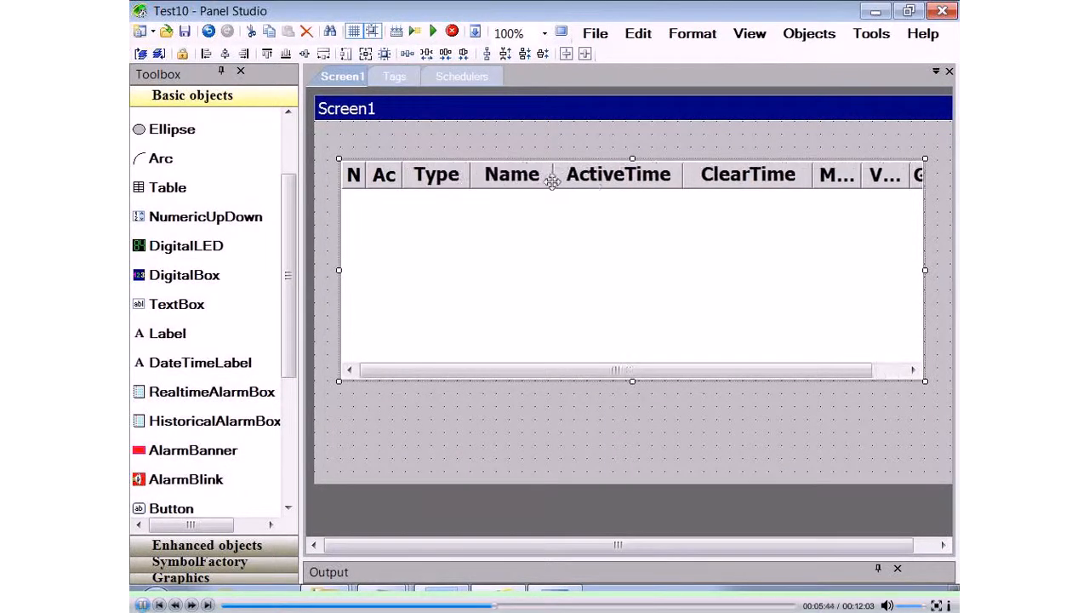
{"action": "left_click_drag", "start_coordinate": [860, 179], "coordinate": [921, 180]}
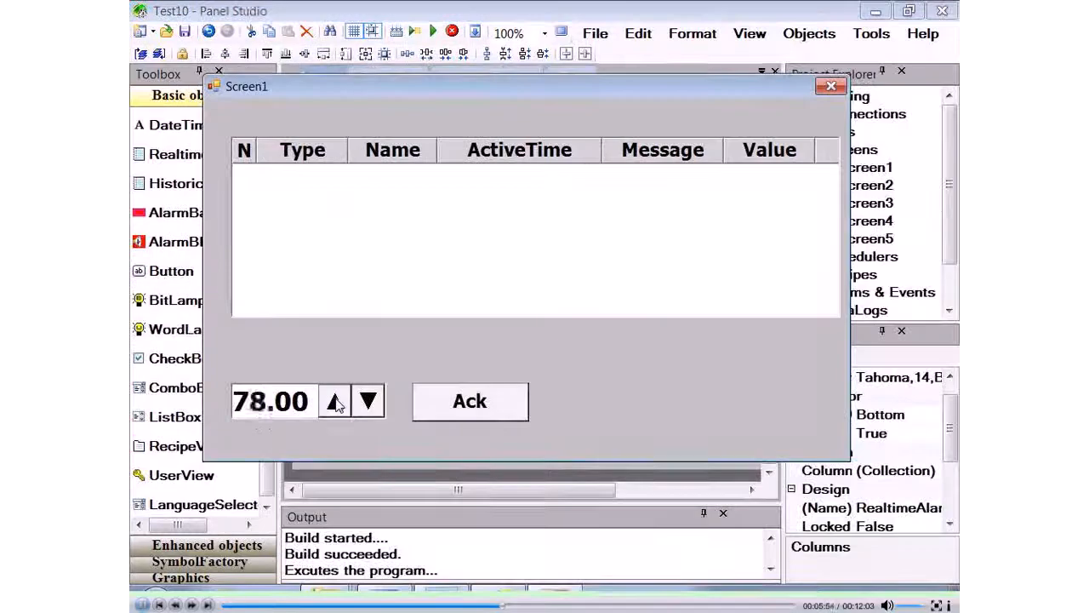
Test the alarm on the running Screen1 by raising the value to 80, lowering it to 78 and acknowledging the alarm.
{"action": "left_click", "coordinate": [334, 401]}
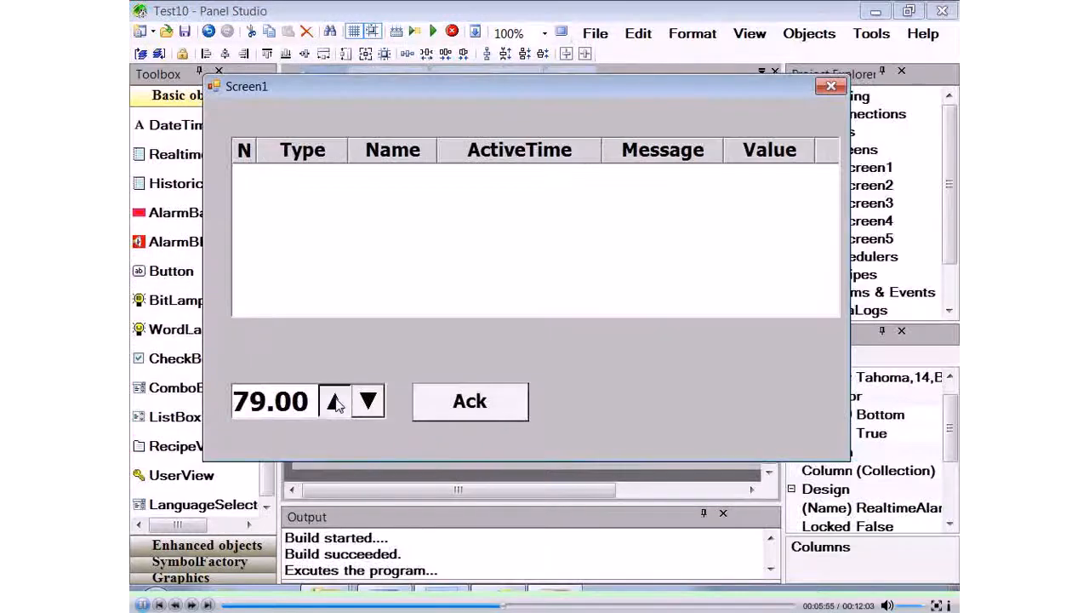
{"action": "left_click", "coordinate": [334, 401]}
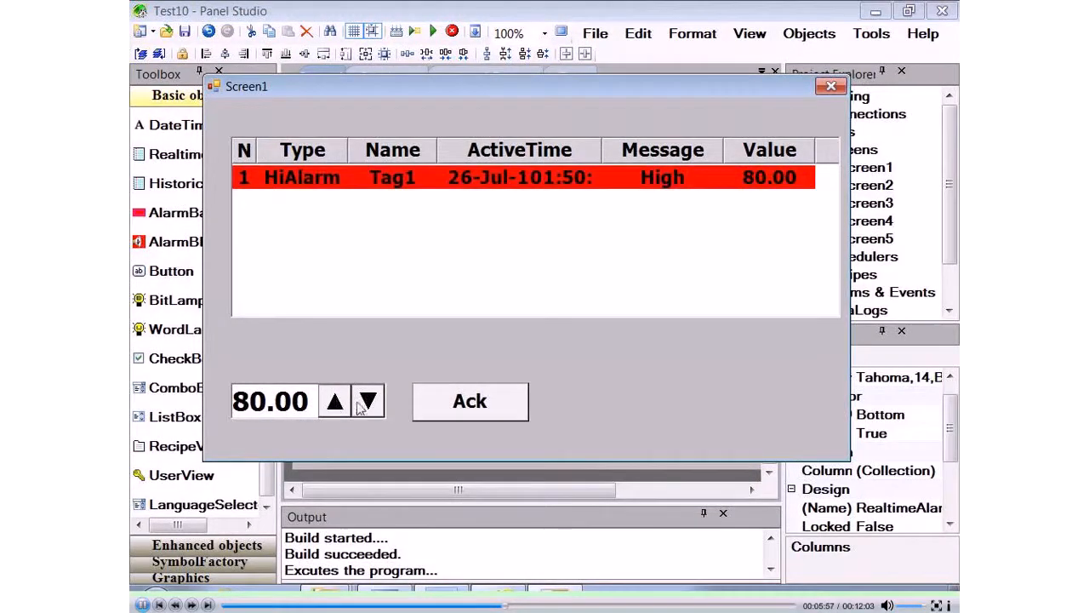
{"action": "left_click", "coordinate": [369, 403]}
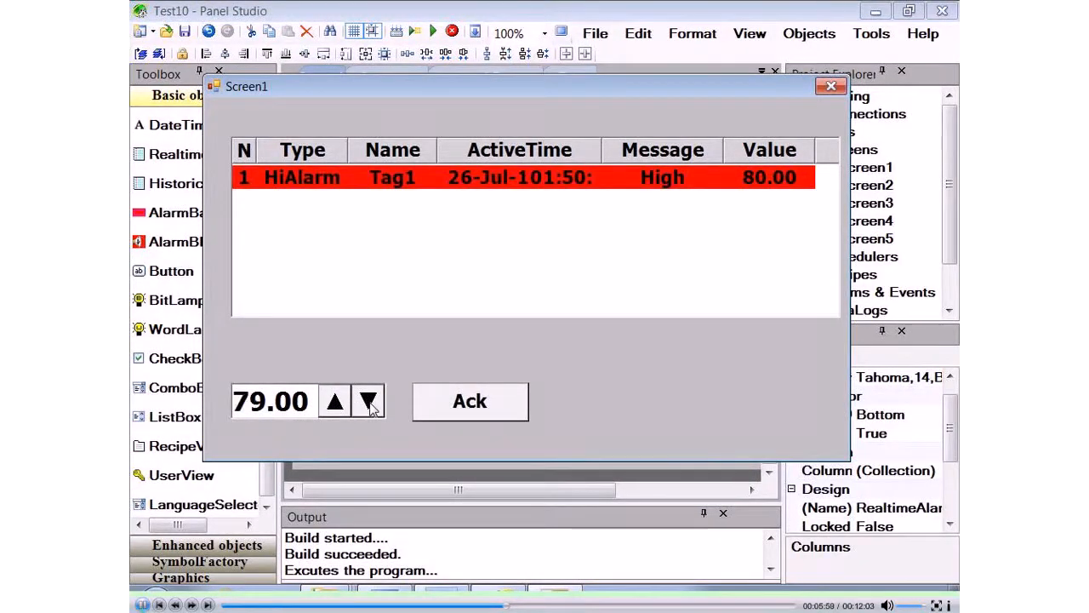
{"action": "left_click", "coordinate": [369, 403]}
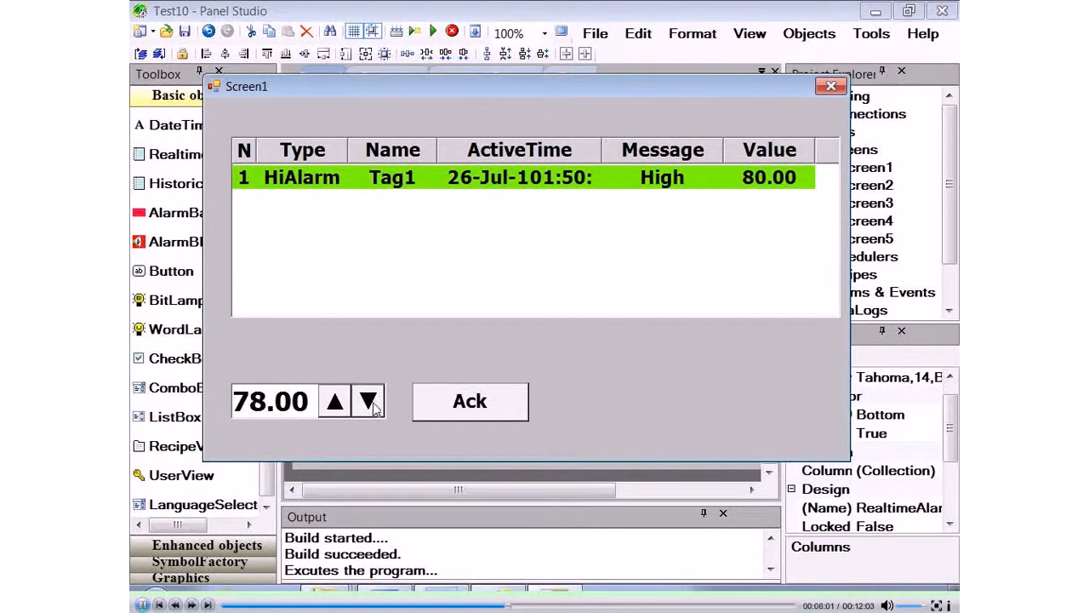
{"action": "left_click", "coordinate": [456, 409]}
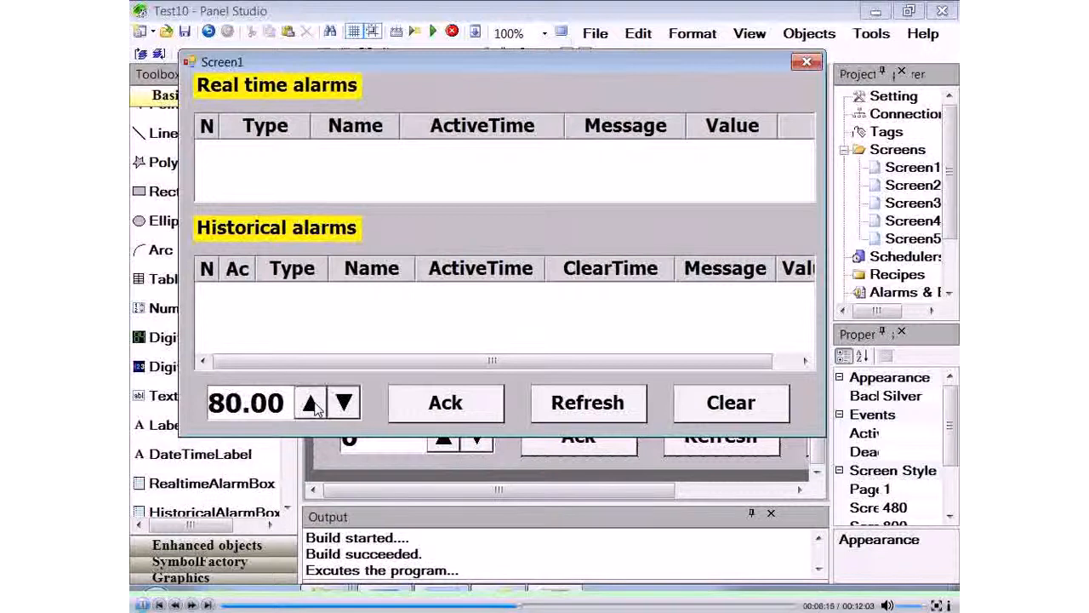
Test both alarm lists by raising the value to 81, lowering it to 77, acknowledging the alarm and refreshing the historical alarms.
{"action": "left_click", "coordinate": [311, 402]}
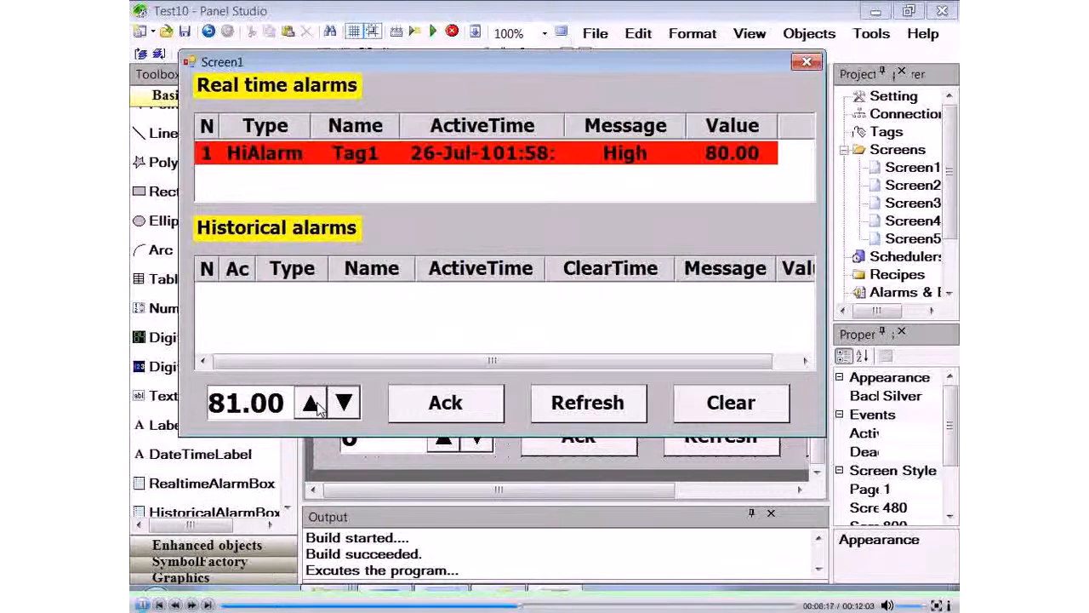
{"action": "left_click", "coordinate": [344, 404]}
{"action": "left_click", "coordinate": [344, 403]}
{"action": "left_click", "coordinate": [344, 403]}
{"action": "left_click", "coordinate": [344, 404]}
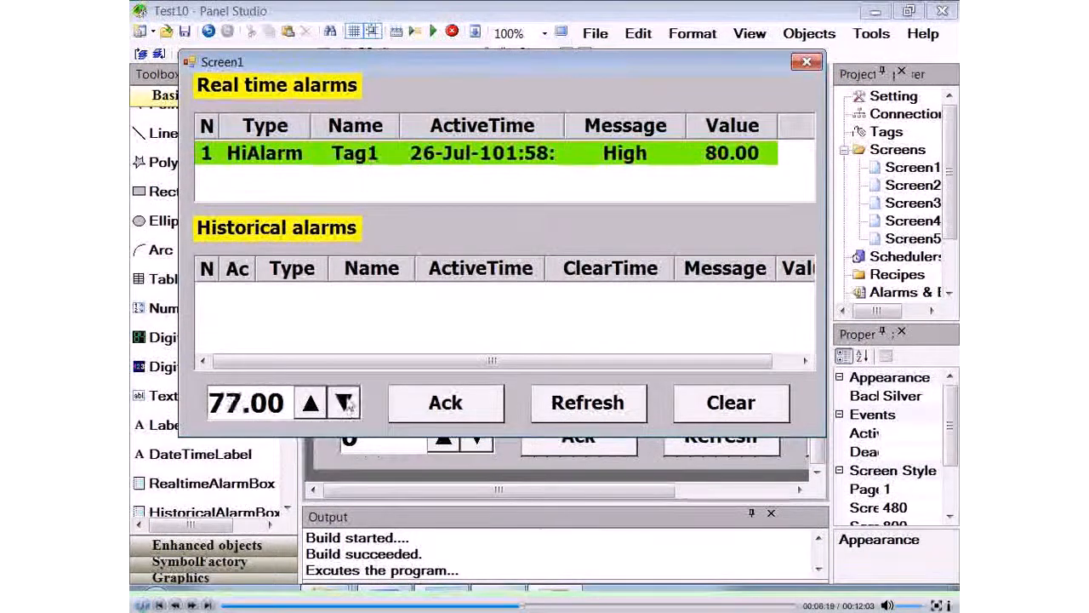
{"action": "left_click", "coordinate": [469, 407]}
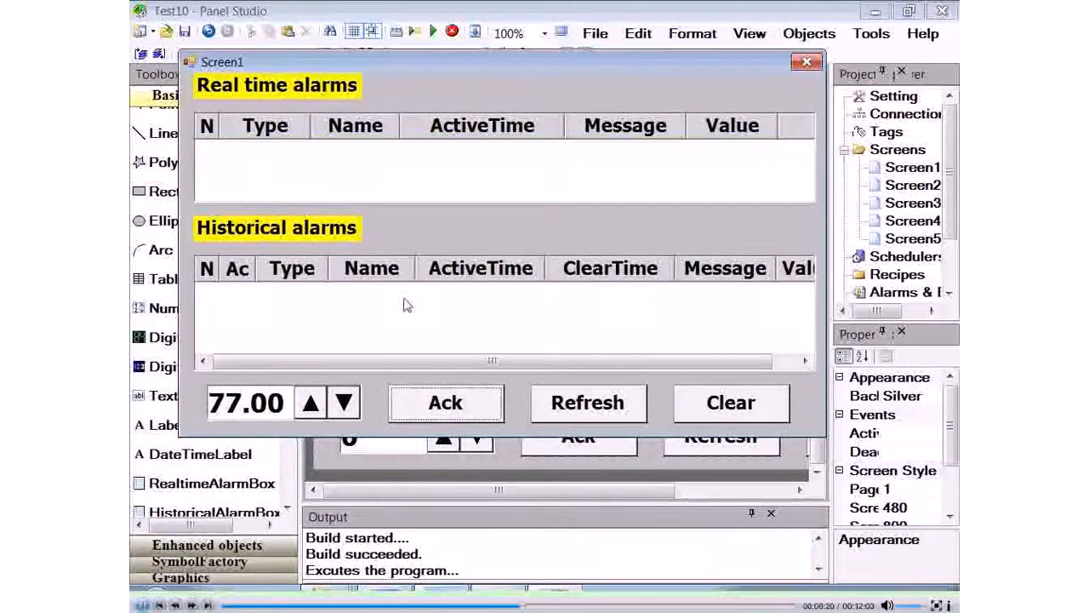
{"action": "left_click", "coordinate": [577, 412]}
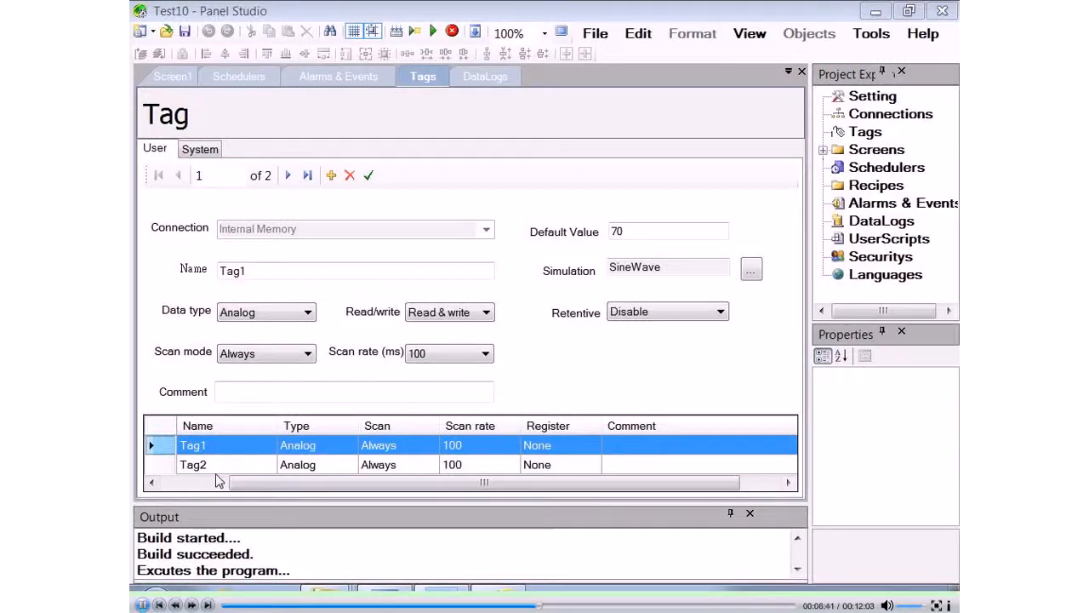
Select Tag2 among the user tags, and add a new entry to the data logs.
{"action": "left_click", "coordinate": [276, 474]}
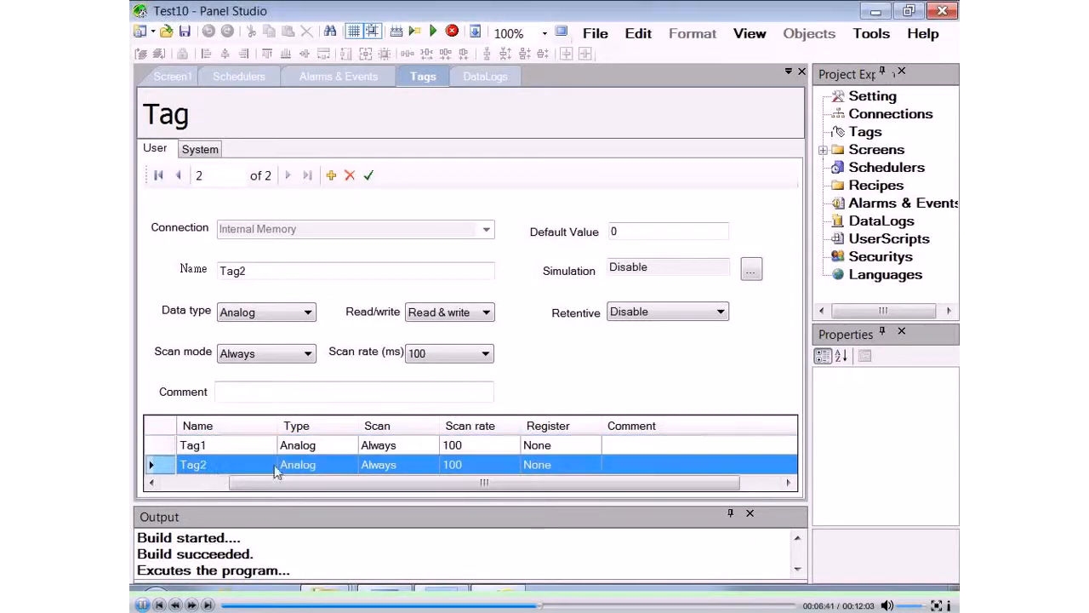
{"action": "double_click", "coordinate": [885, 222]}
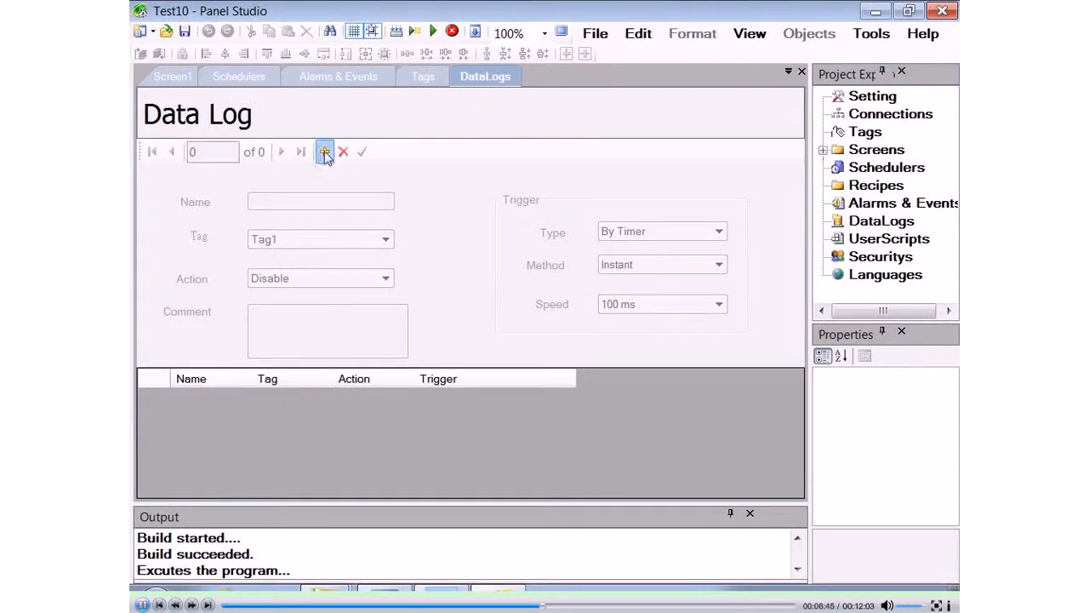
{"action": "left_click", "coordinate": [324, 151]}
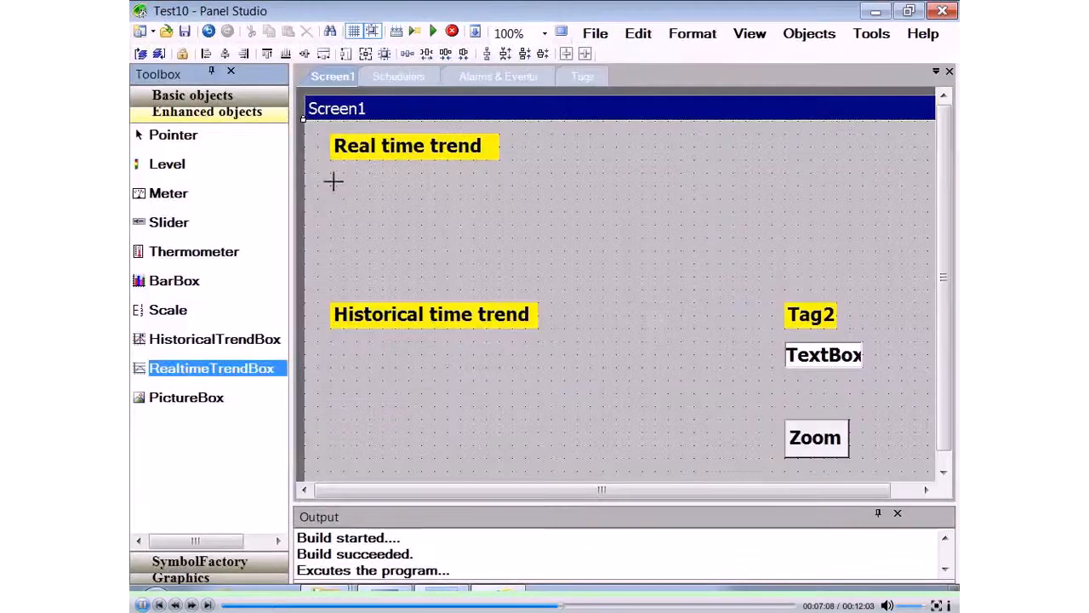
Draw a RealtimeTrendBox and a HistoricalTrendBox beneath their labels on Screen1, and confirm Tag2 as the text box's tag binding.
{"action": "left_click_drag", "start_coordinate": [331, 174], "coordinate": [773, 303]}
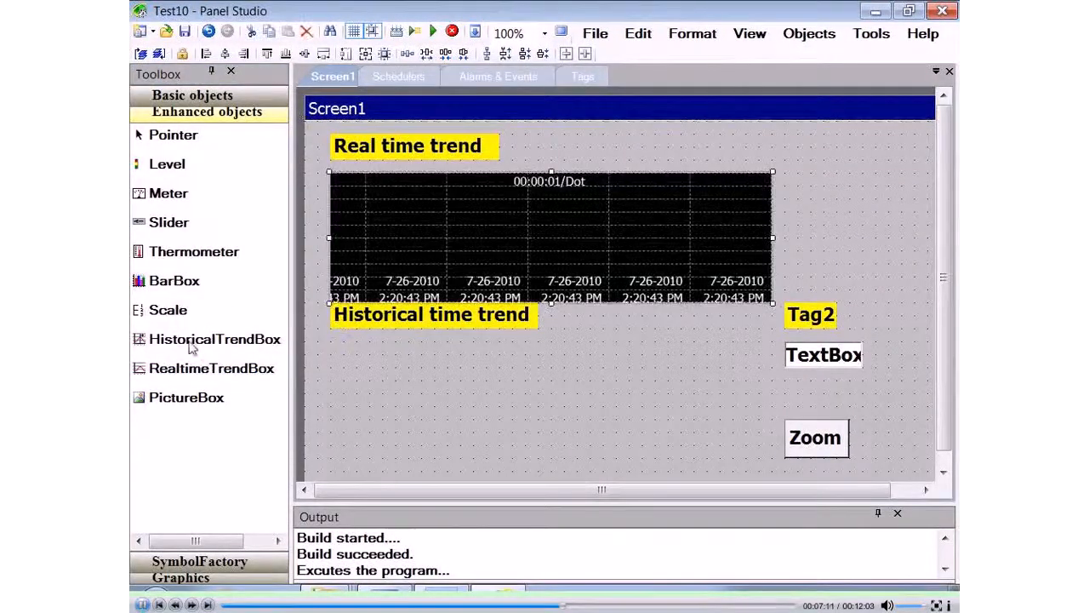
{"action": "left_click", "coordinate": [204, 339]}
{"action": "left_click_drag", "start_coordinate": [332, 342], "coordinate": [759, 471]}
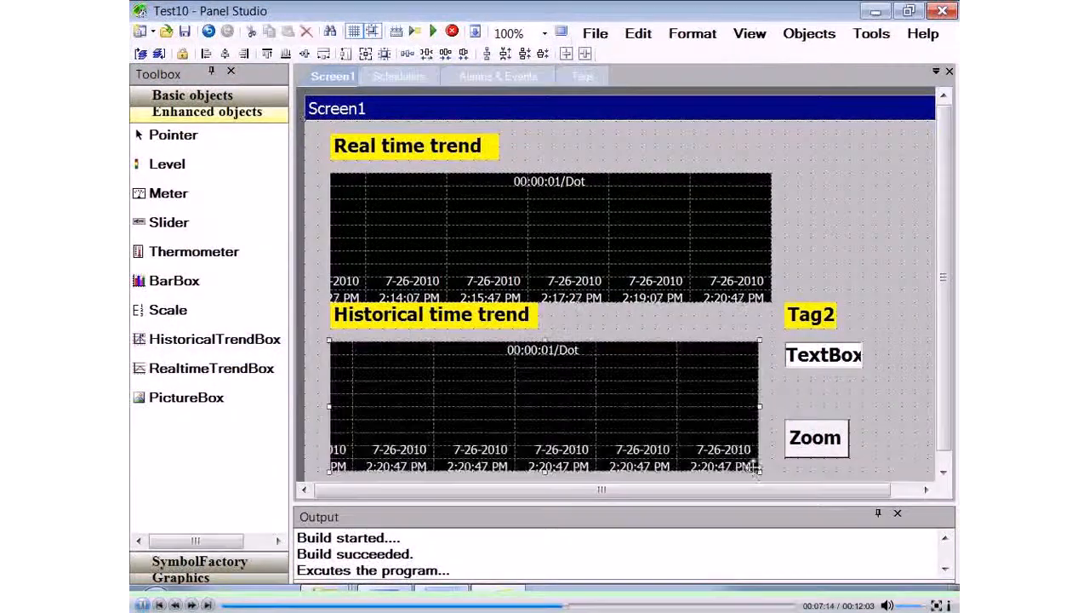
{"action": "double_click", "coordinate": [816, 355]}
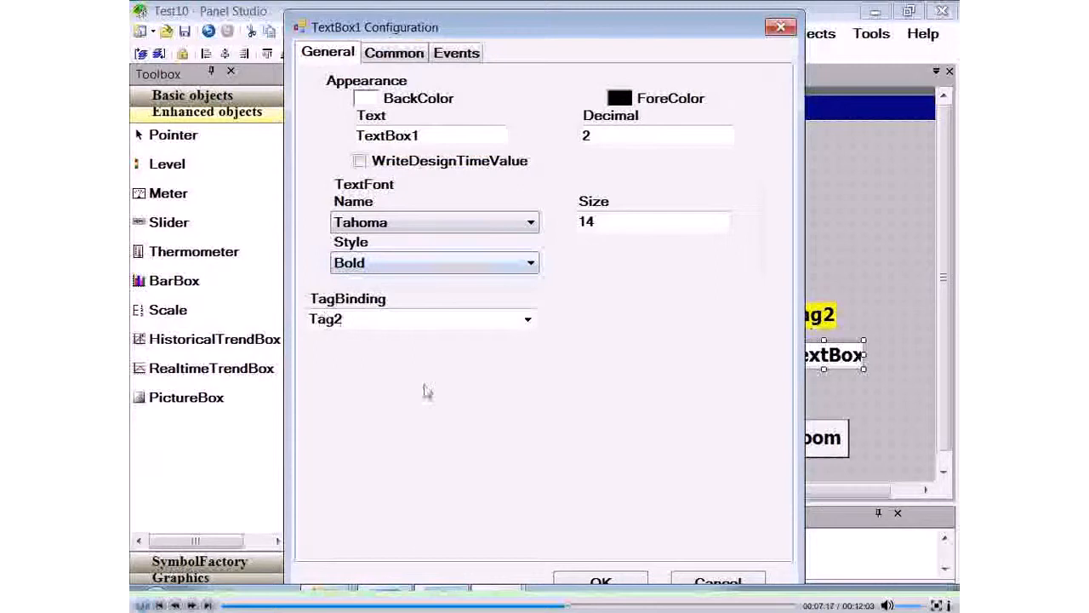
{"action": "left_click", "coordinate": [601, 582]}
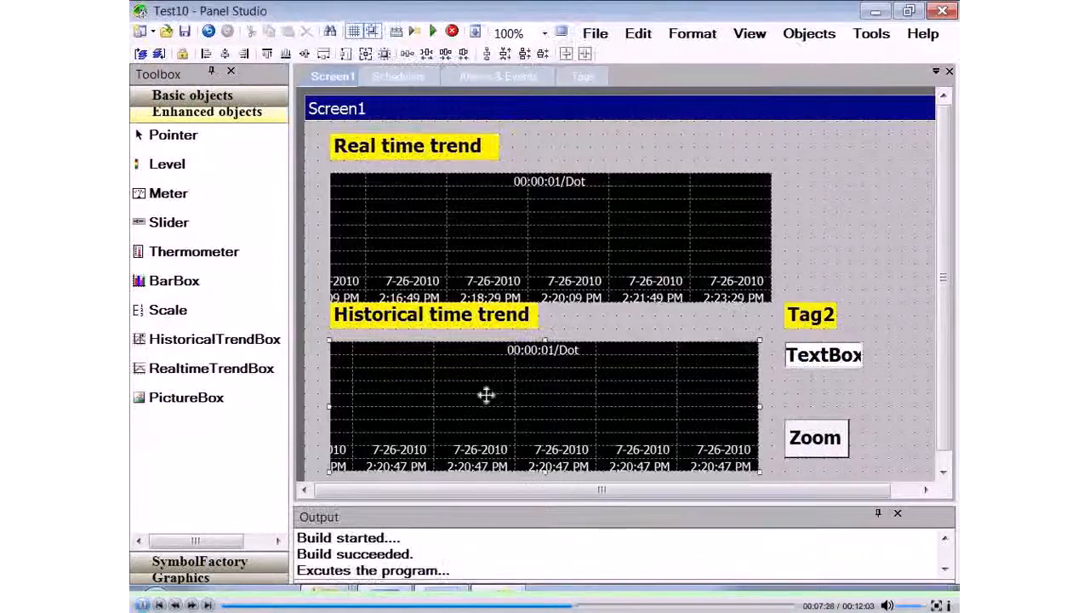
Give the historical trend box one pen with RangeLo 0, data source DataLog1 and tag binding Tag2.
{"action": "double_click", "coordinate": [486, 394]}
{"action": "left_click", "coordinate": [381, 53]}
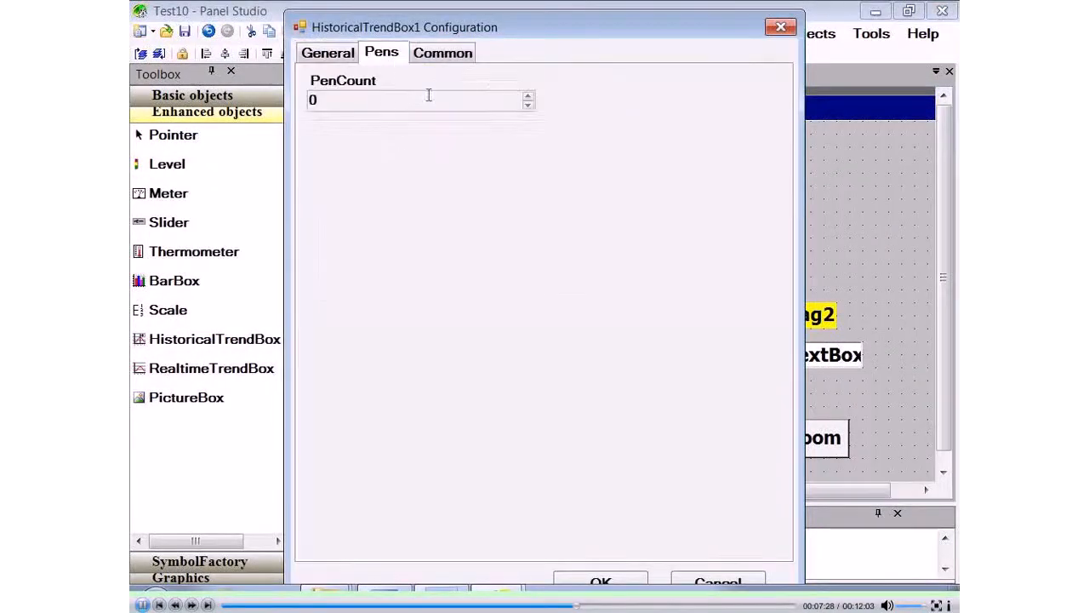
{"action": "left_click", "coordinate": [528, 95]}
{"action": "left_click_drag", "start_coordinate": [421, 223], "coordinate": [323, 230]}
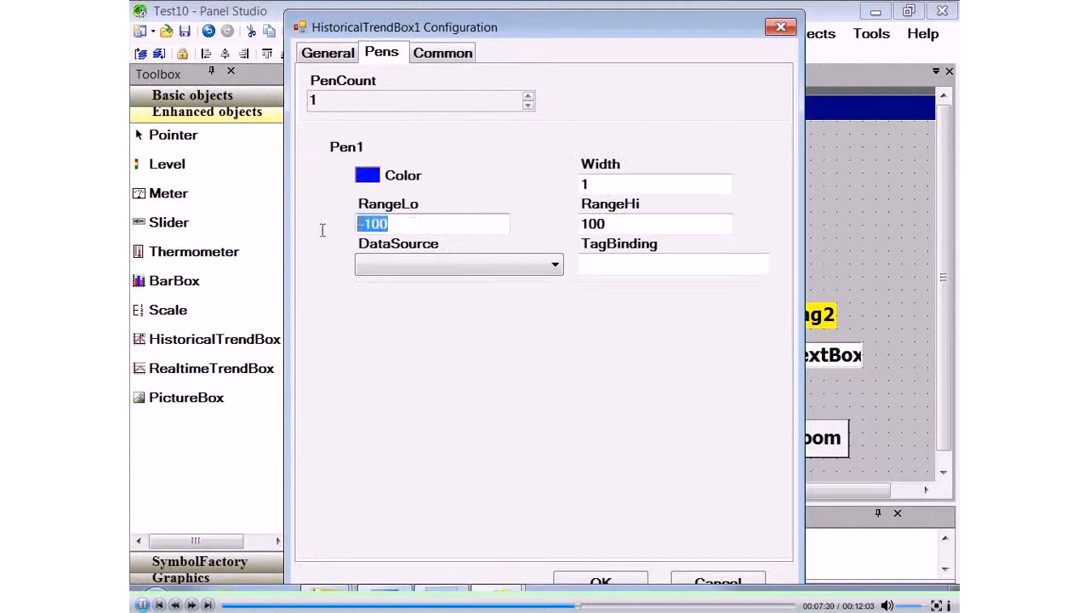
{"action": "type", "text": "0"}
{"action": "left_click", "coordinate": [555, 265]}
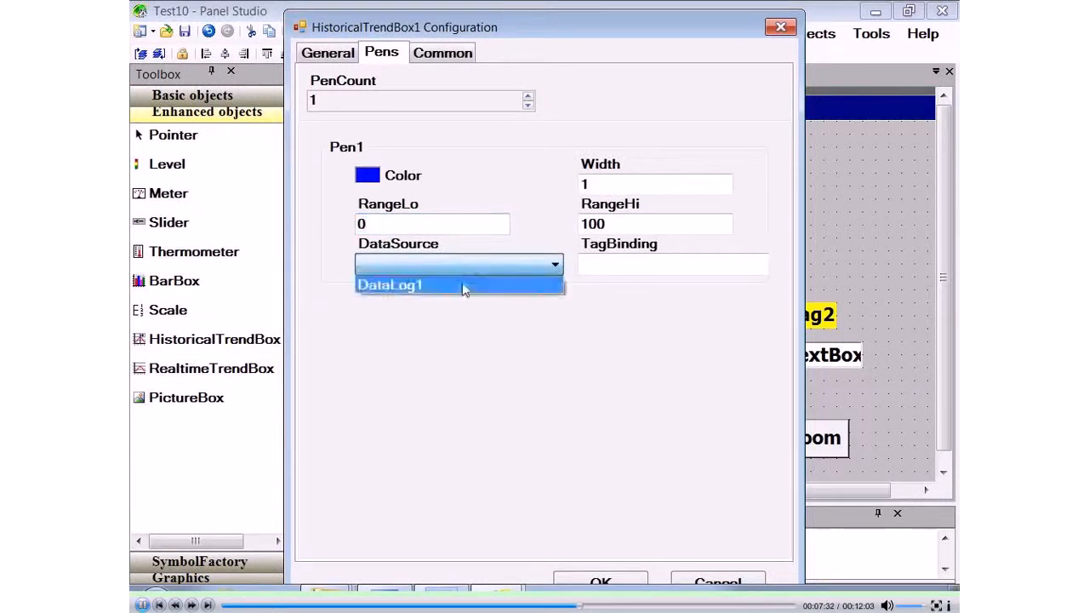
{"action": "left_click", "coordinate": [462, 286]}
{"action": "left_click", "coordinate": [668, 261]}
{"action": "type", "text": "Tag2"}
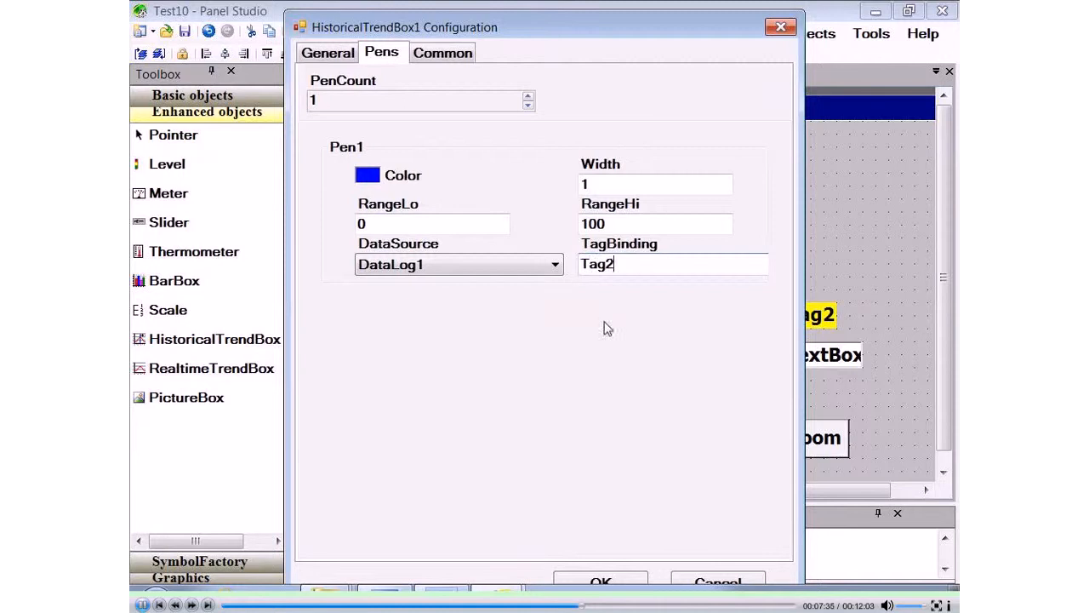
{"action": "left_click", "coordinate": [621, 581]}
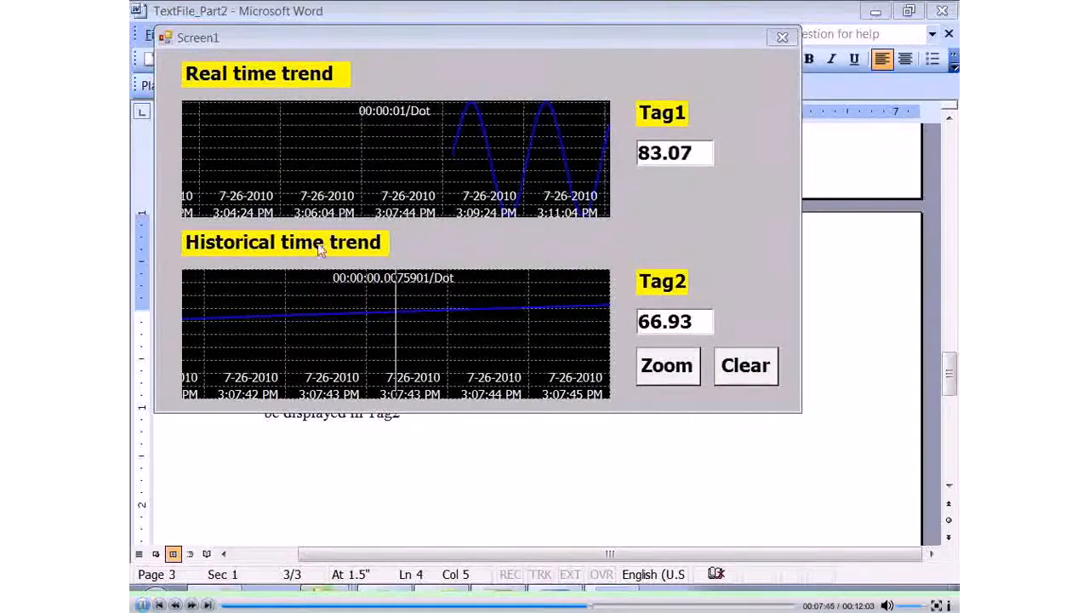
Test the running trend screen by zooming the historical trend and moving its cursor line to read Tag2 at different times.
{"action": "left_click", "coordinate": [657, 377]}
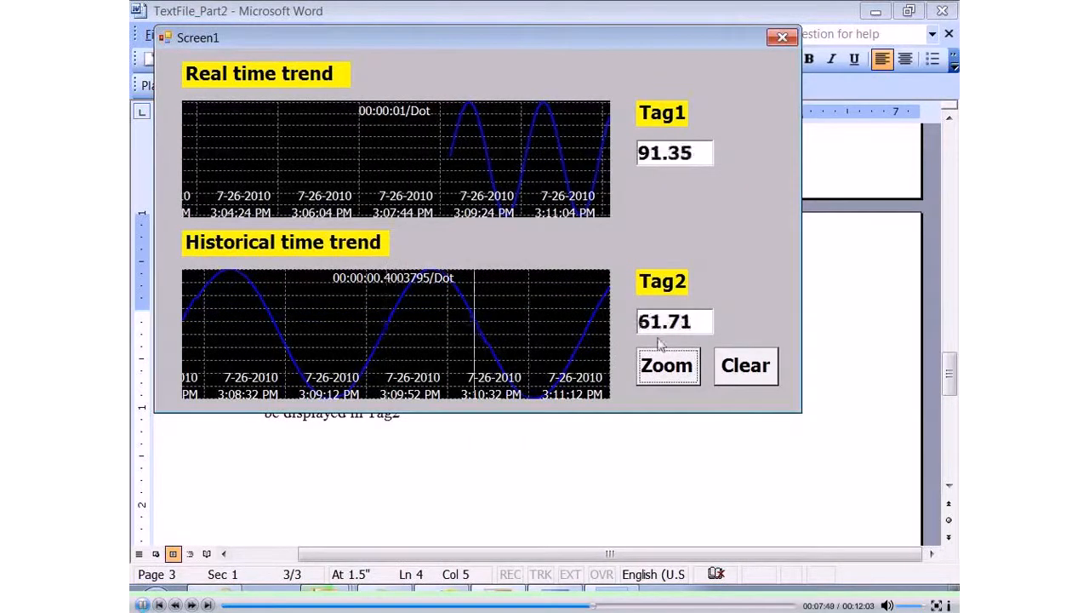
{"action": "left_click", "coordinate": [502, 356]}
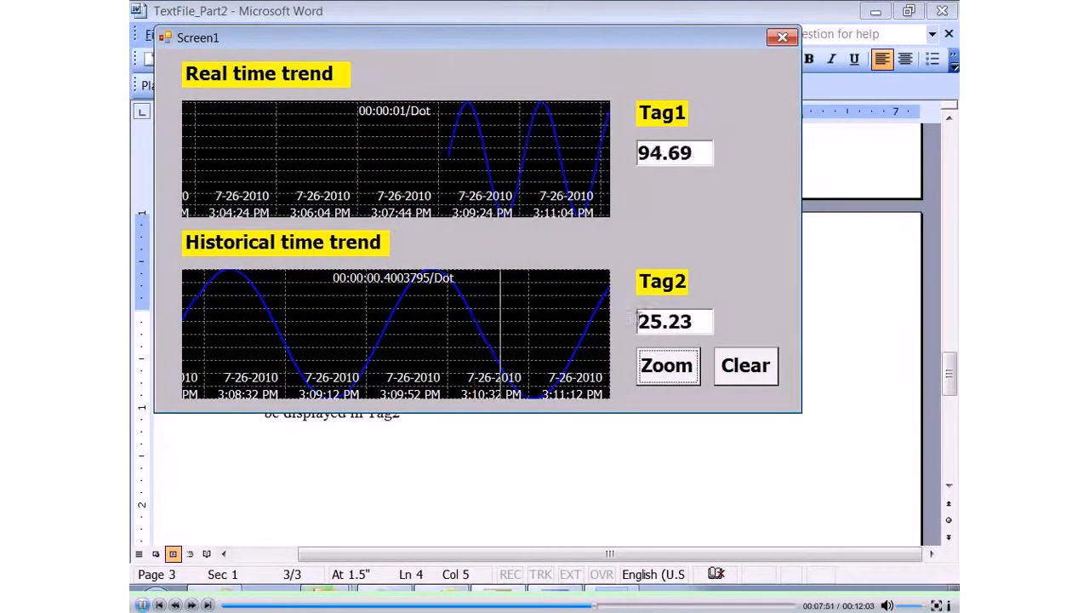
{"action": "left_click", "coordinate": [542, 374]}
{"action": "left_click", "coordinate": [588, 375]}
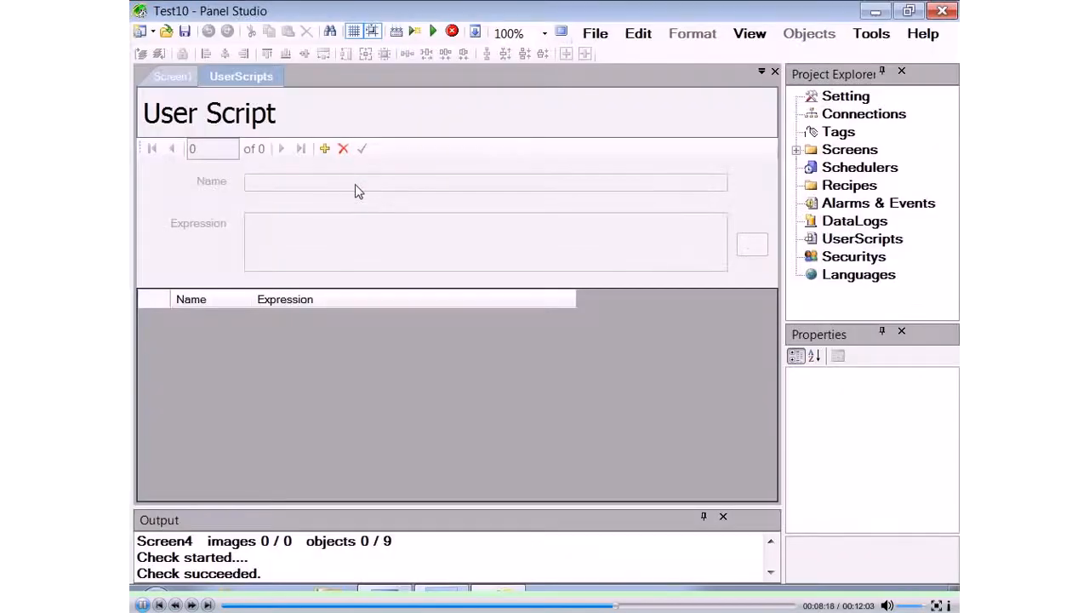
Add a user script Function1 that sets Tag2=10 inside if(Tag1<10), then check and accept it.
{"action": "left_click", "coordinate": [324, 149]}
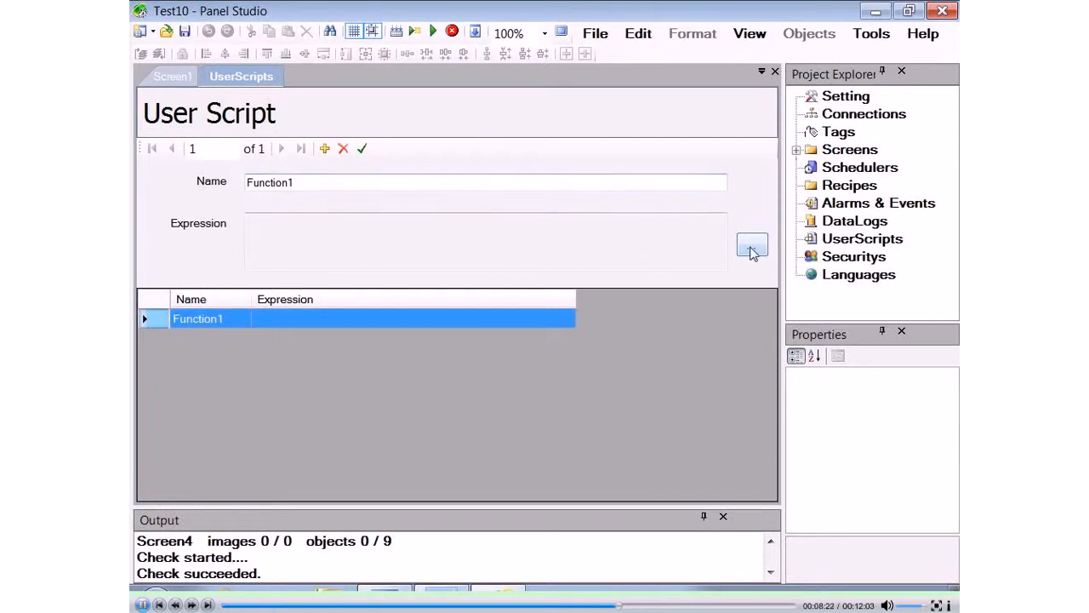
{"action": "left_click", "coordinate": [751, 246]}
{"action": "left_click", "coordinate": [558, 157]}
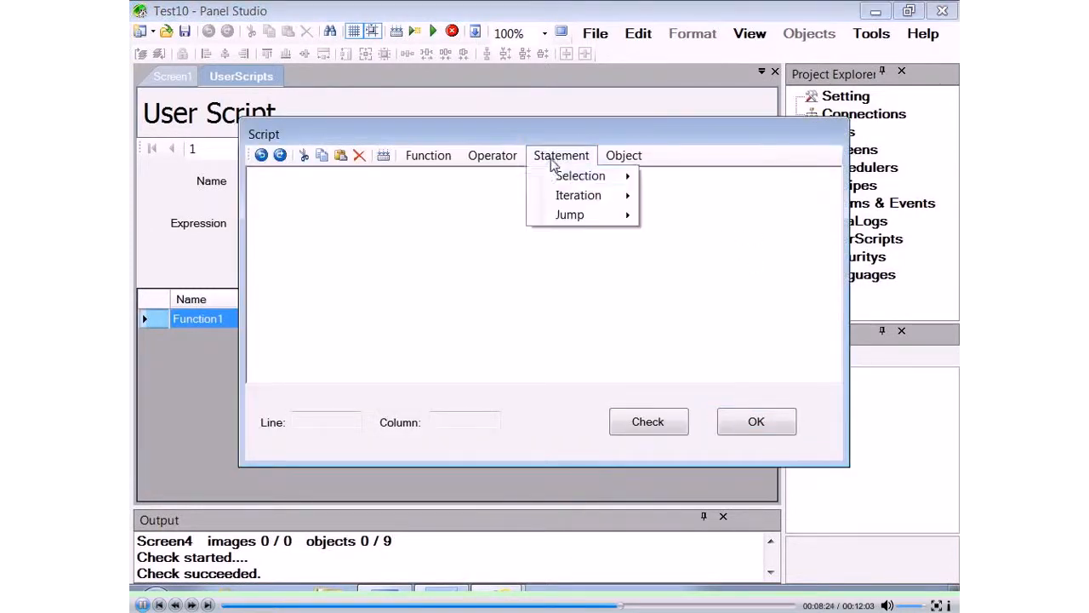
{"action": "mouse_move", "coordinate": [625, 176]}
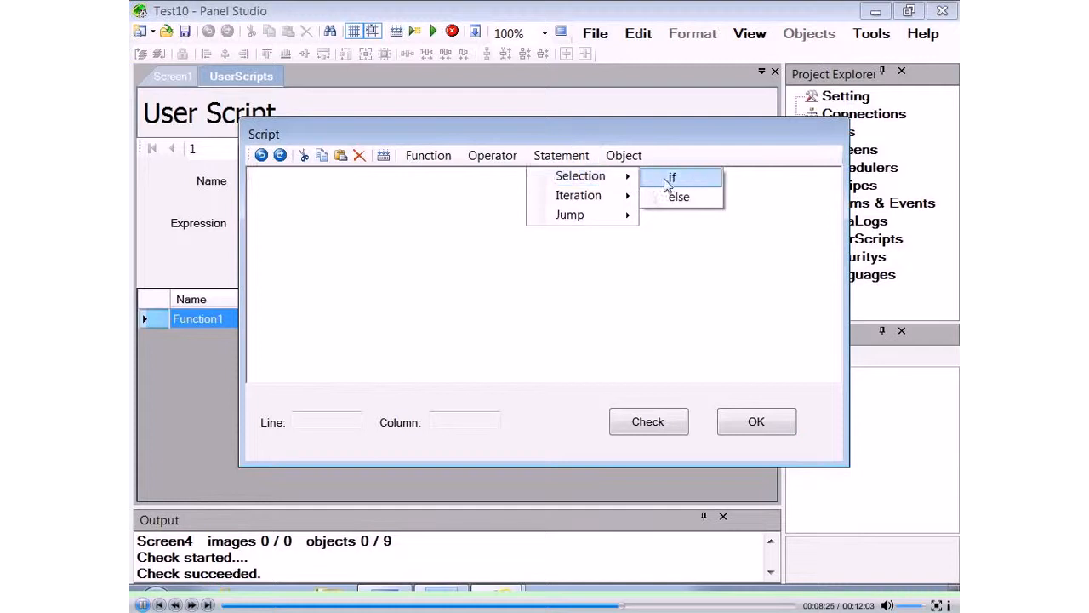
{"action": "left_click", "coordinate": [671, 178]}
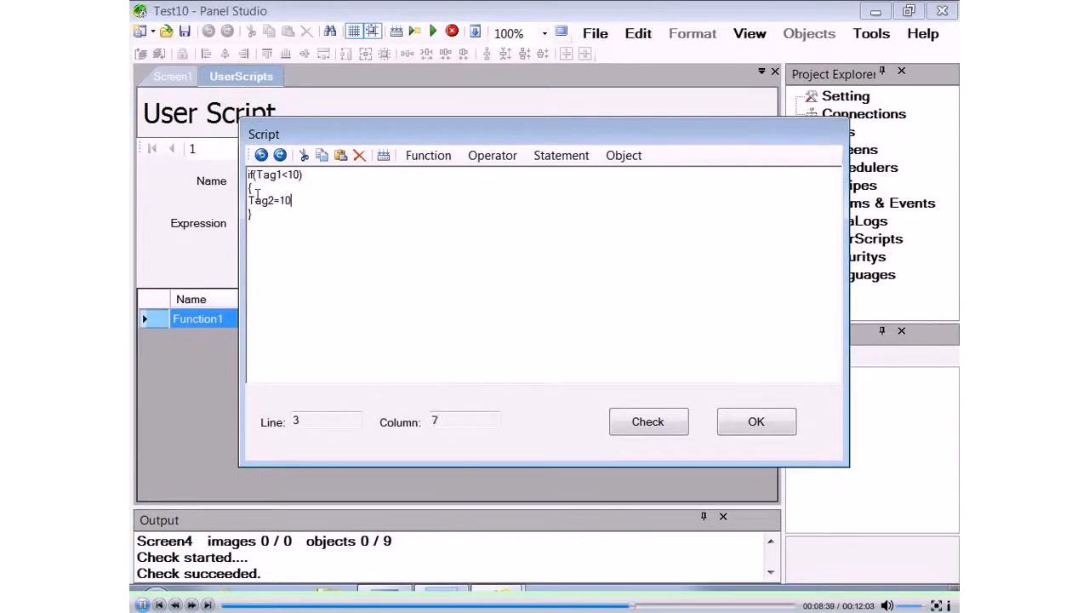
{"action": "left_click", "coordinate": [638, 421]}
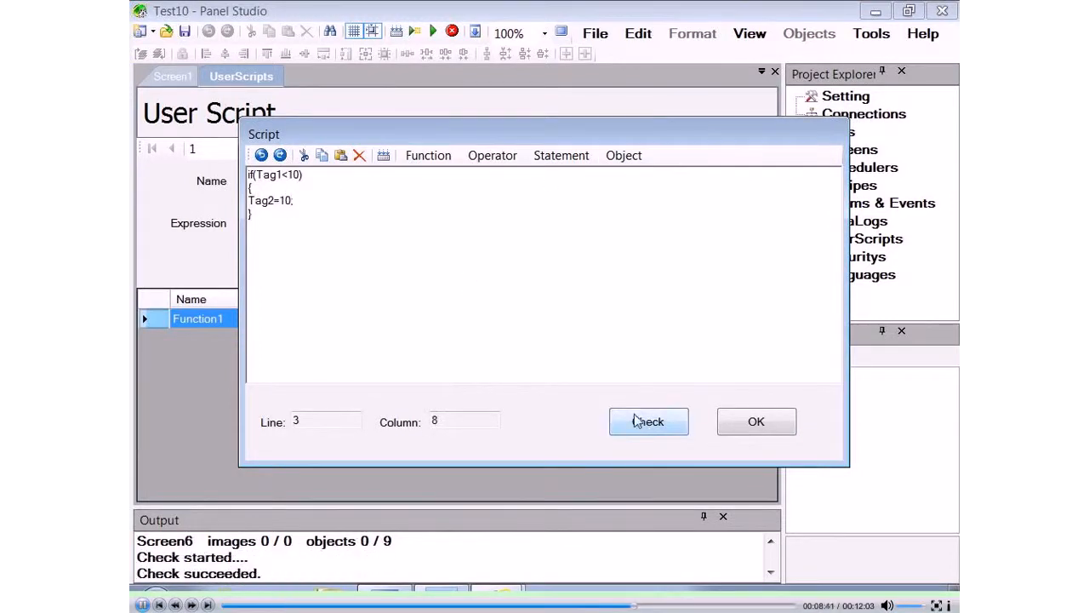
{"action": "left_click", "coordinate": [743, 426]}
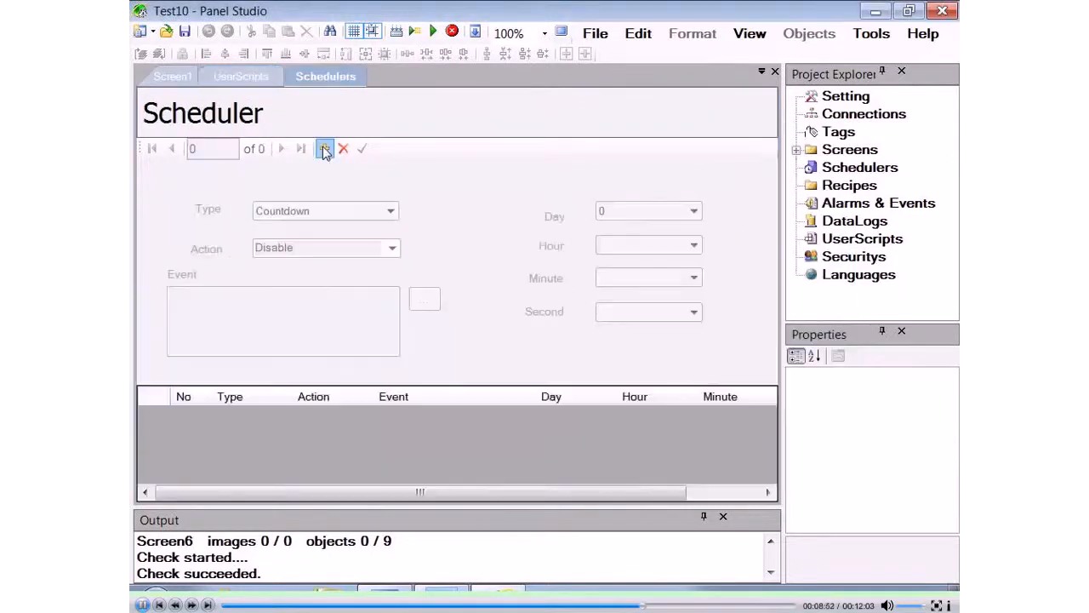
Add a scheduler entry of type Repeat Countdown with its minute set to 1.
{"action": "left_click", "coordinate": [324, 149]}
{"action": "left_click", "coordinate": [341, 211]}
{"action": "left_click", "coordinate": [340, 240]}
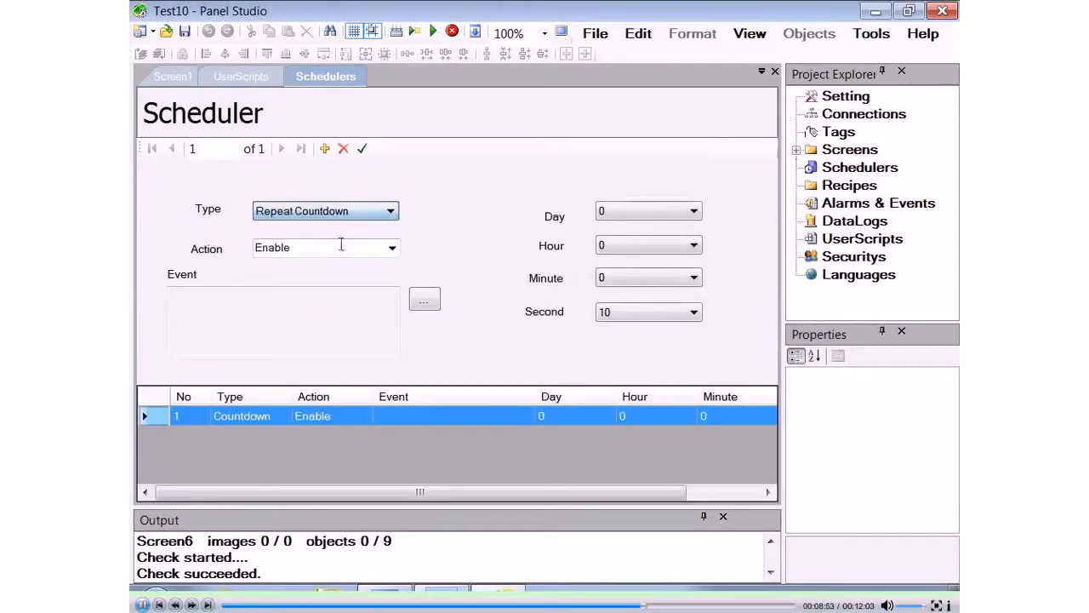
{"action": "left_click", "coordinate": [688, 280]}
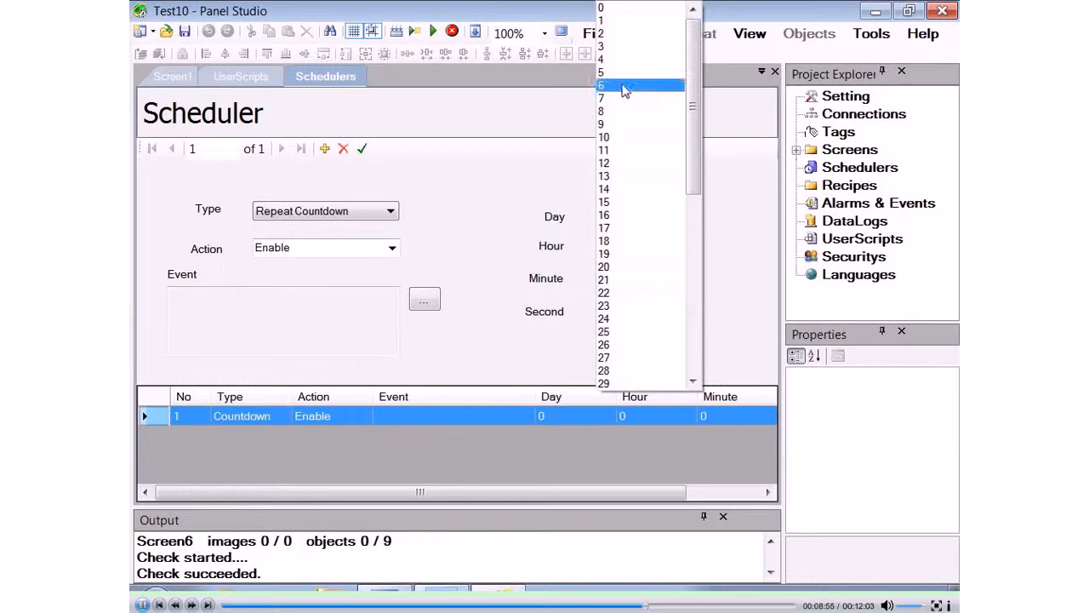
{"action": "left_click", "coordinate": [618, 20]}
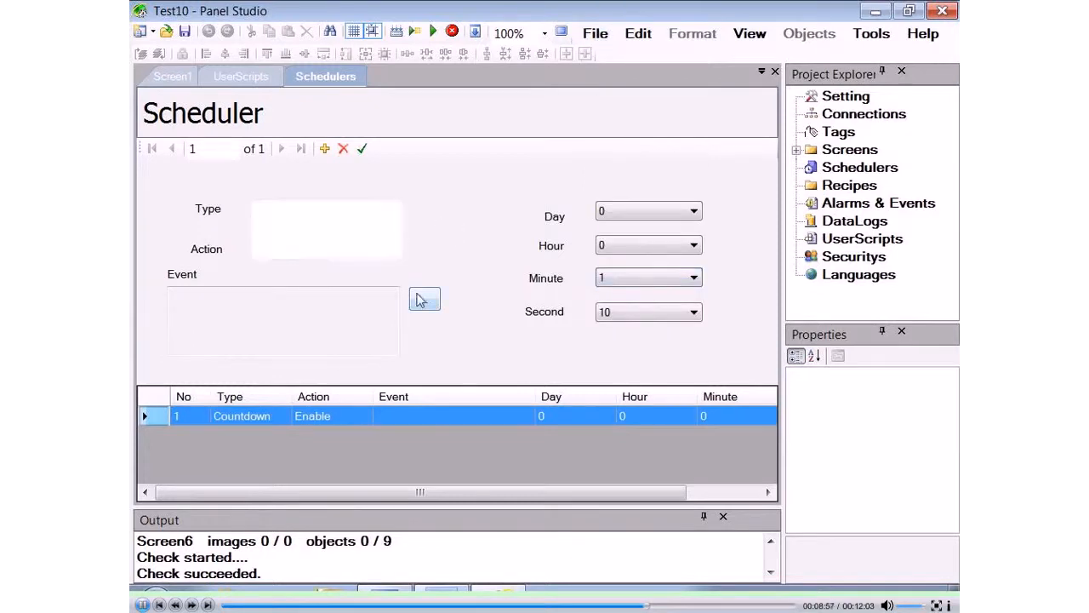
Assign Function1 as the scheduler entry's event and save the entry.
{"action": "left_click", "coordinate": [424, 298]}
{"action": "left_click", "coordinate": [493, 197]}
{"action": "scroll", "coordinate": [620, 328], "scroll_direction": "down", "scroll_amount": 10}
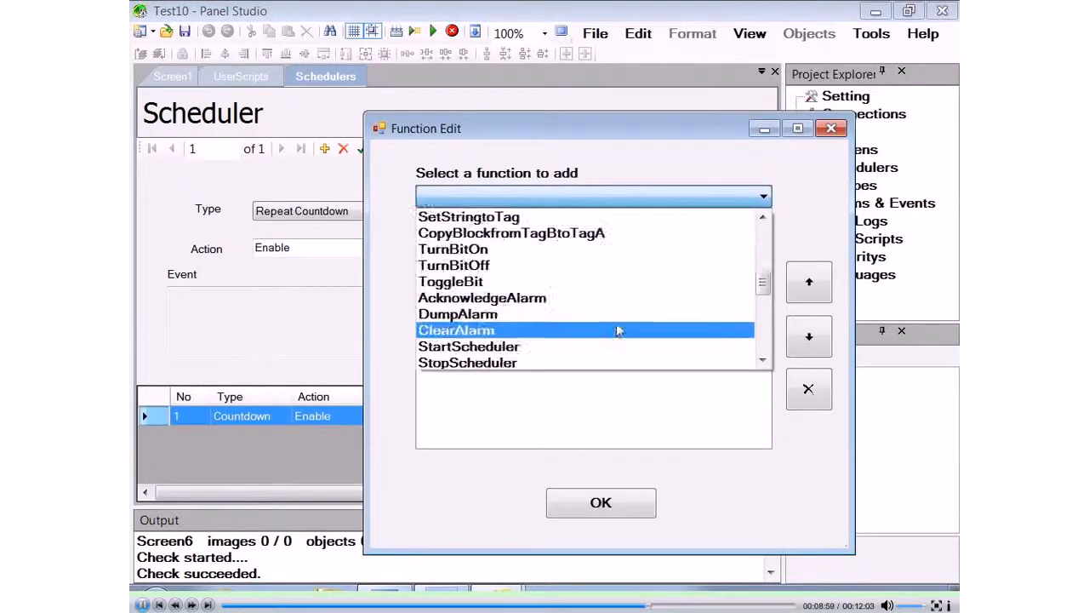
{"action": "left_click", "coordinate": [520, 346]}
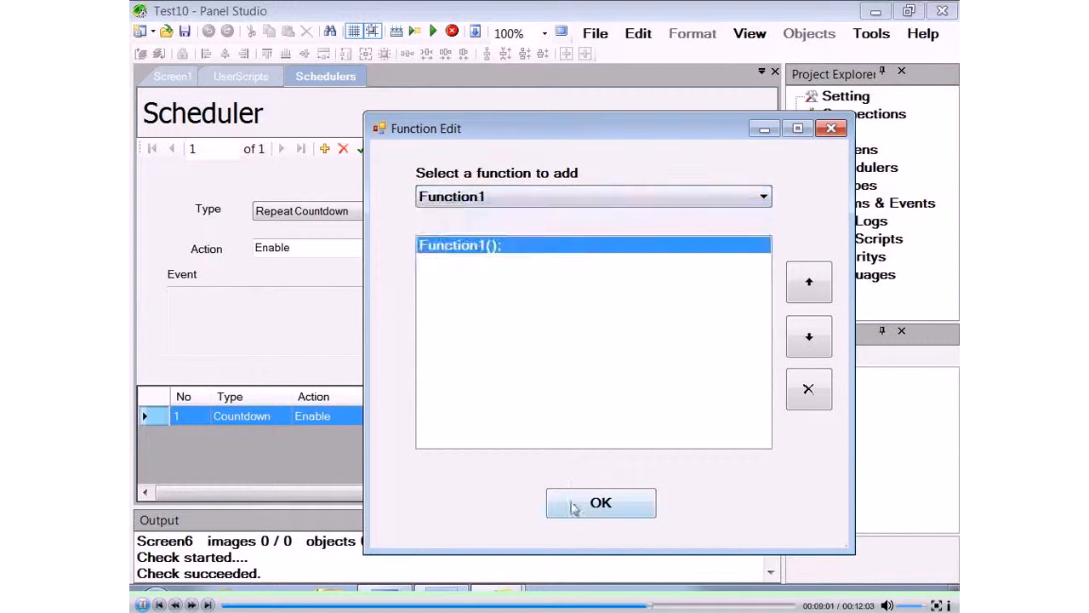
{"action": "left_click", "coordinate": [572, 503]}
{"action": "left_click", "coordinate": [364, 150]}
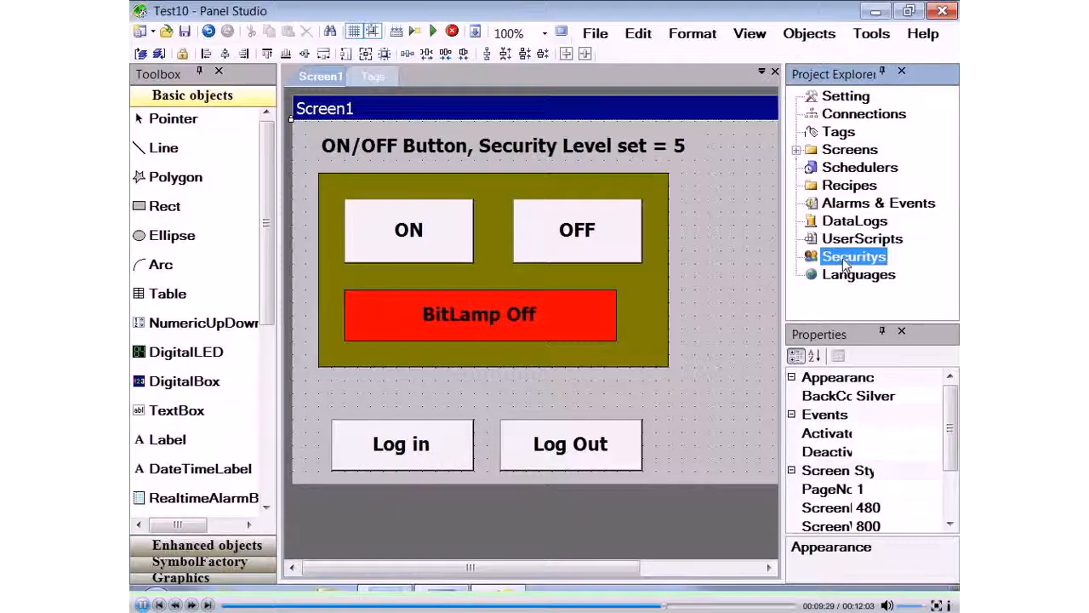
Add three users to the project's security list, giving User2 security level 2 and choosing another level for User3.
{"action": "double_click", "coordinate": [847, 258]}
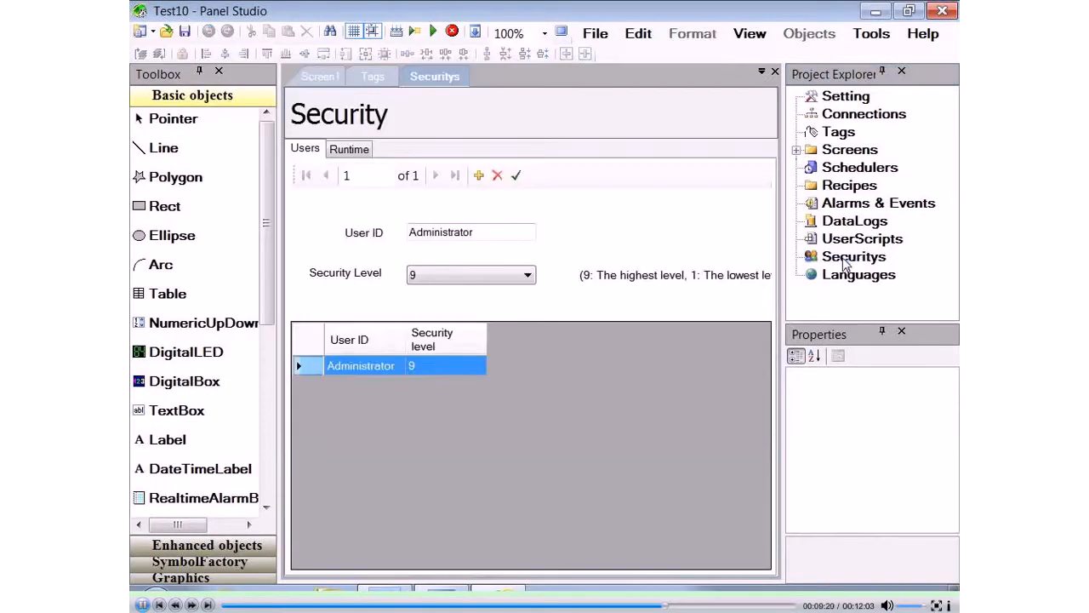
{"action": "left_click", "coordinate": [479, 176]}
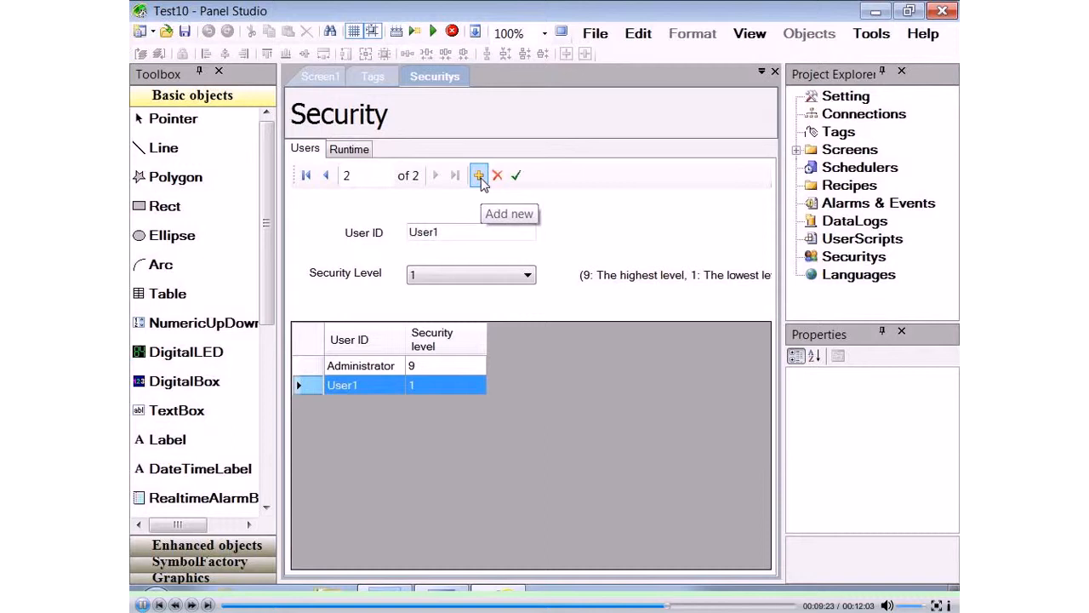
{"action": "left_click", "coordinate": [479, 176]}
{"action": "left_click", "coordinate": [528, 275]}
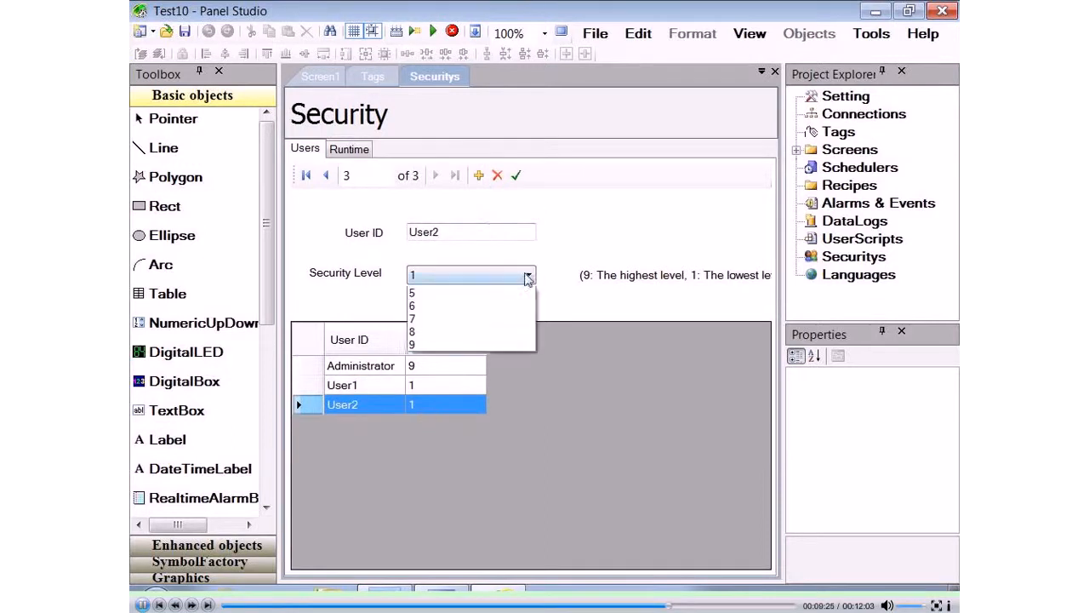
{"action": "left_click", "coordinate": [488, 308]}
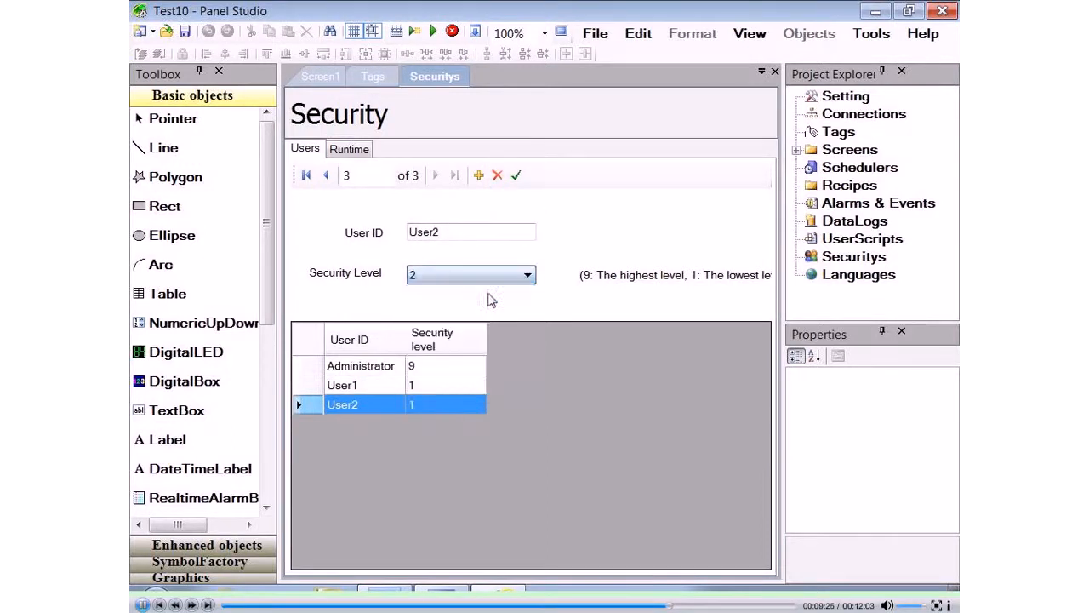
{"action": "left_click", "coordinate": [479, 176]}
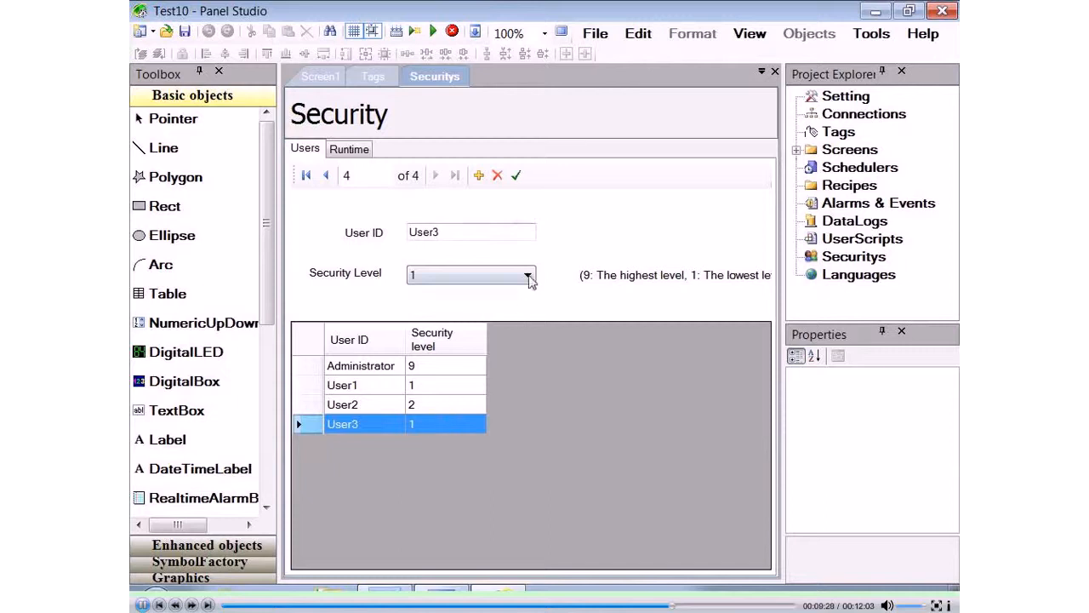
{"action": "left_click", "coordinate": [528, 275]}
{"action": "left_click", "coordinate": [470, 317]}
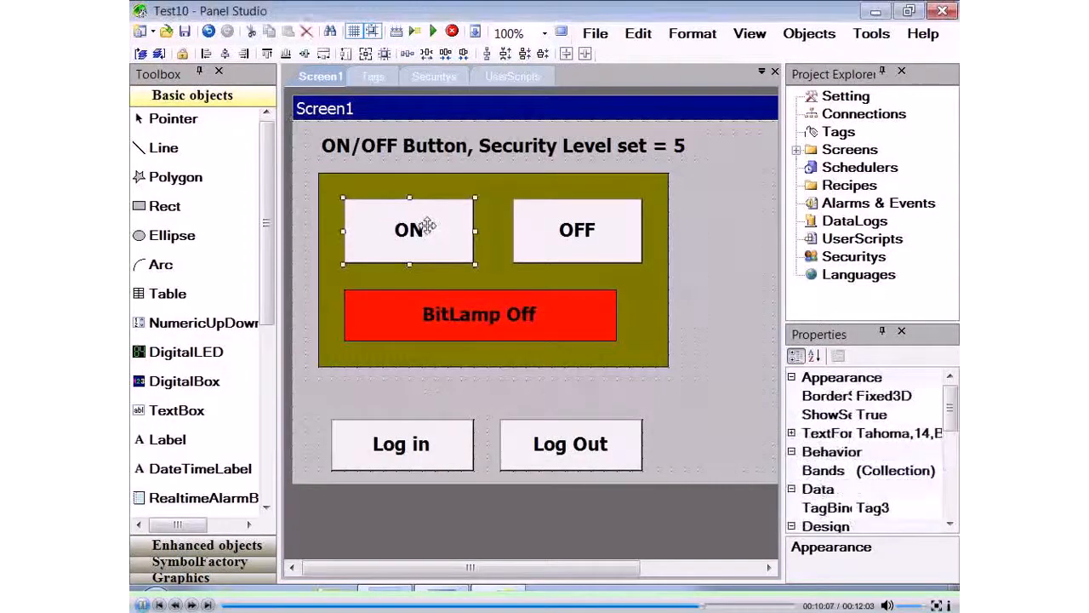
Open the common settings of the ON button on Screen1.
{"action": "double_click", "coordinate": [428, 226]}
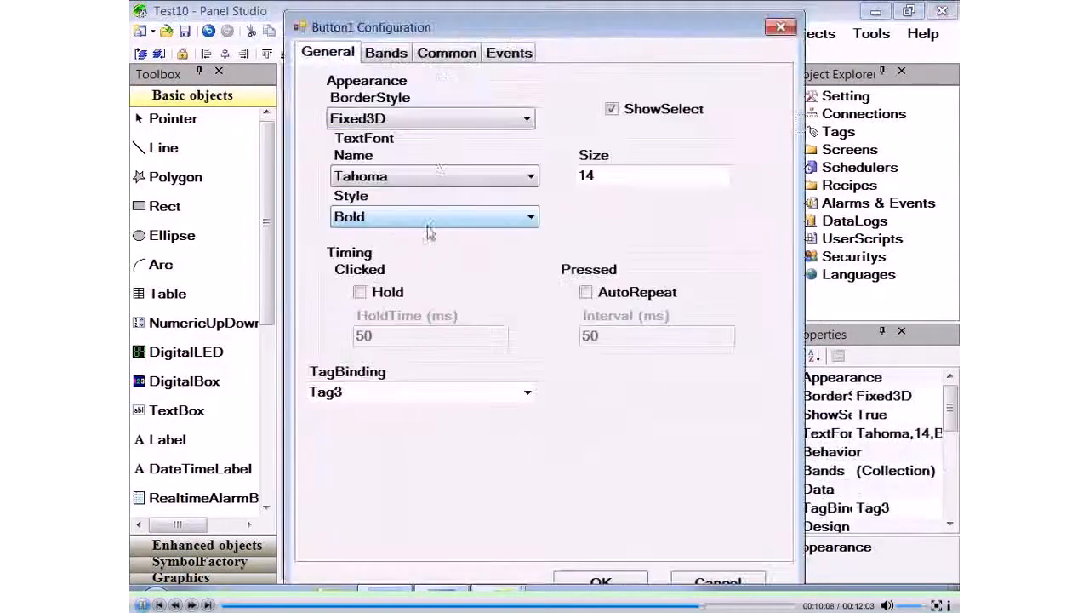
{"action": "left_click", "coordinate": [448, 54]}
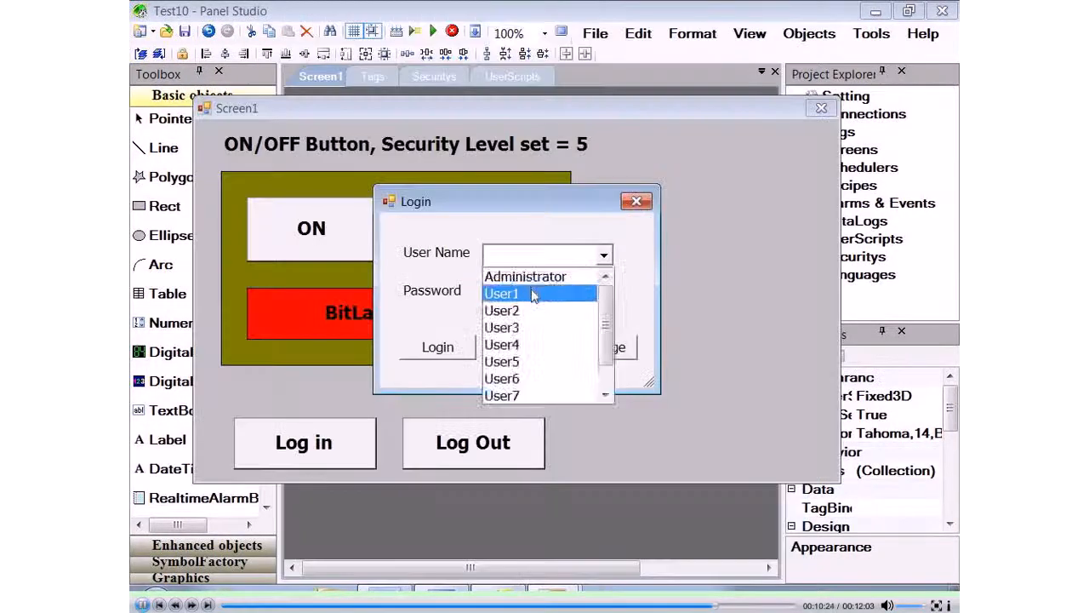
Log in to the running Screen1 as User1 by entering the account password.
{"action": "left_click", "coordinate": [533, 293]}
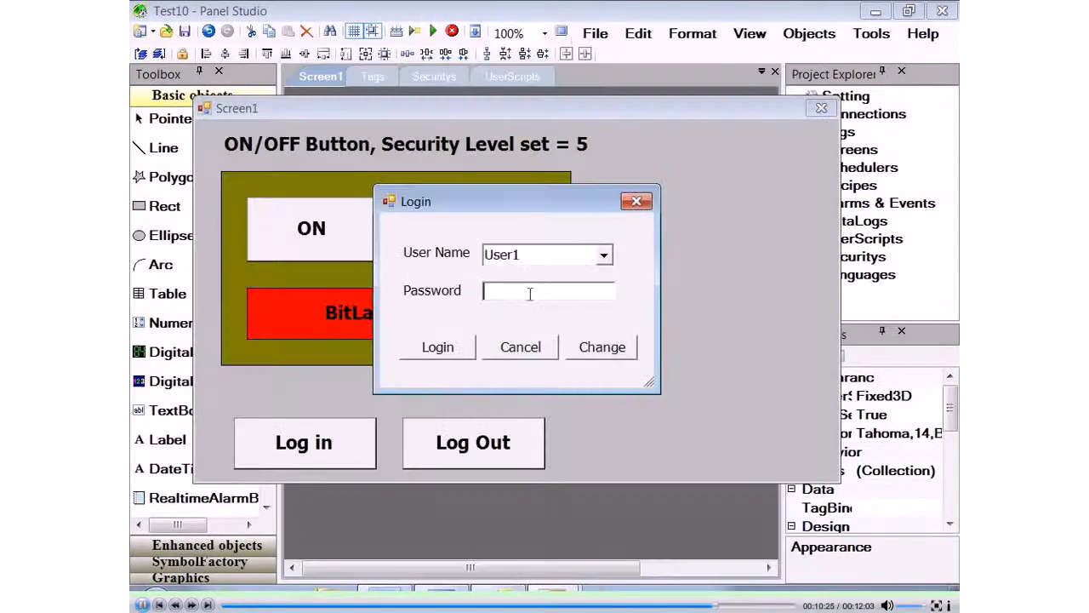
{"action": "left_click", "coordinate": [530, 294]}
{"action": "left_click", "coordinate": [231, 139]}
{"action": "left_click", "coordinate": [596, 343]}
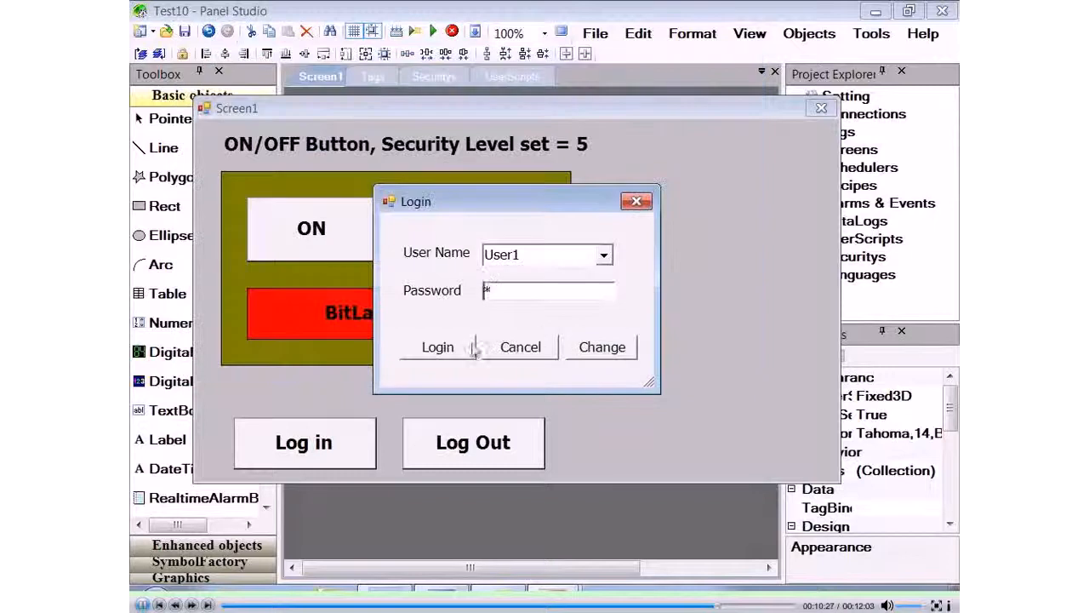
{"action": "left_click", "coordinate": [437, 347]}
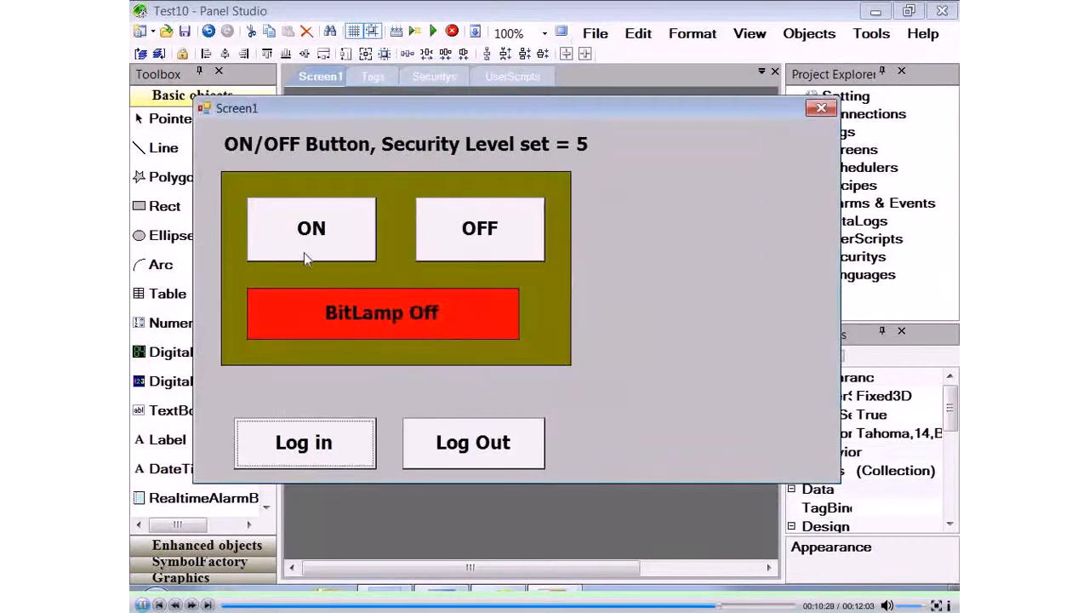
Test the ON button on the running Screen1 under User1's login and dismiss the resulting dialog.
{"action": "left_click", "coordinate": [303, 249]}
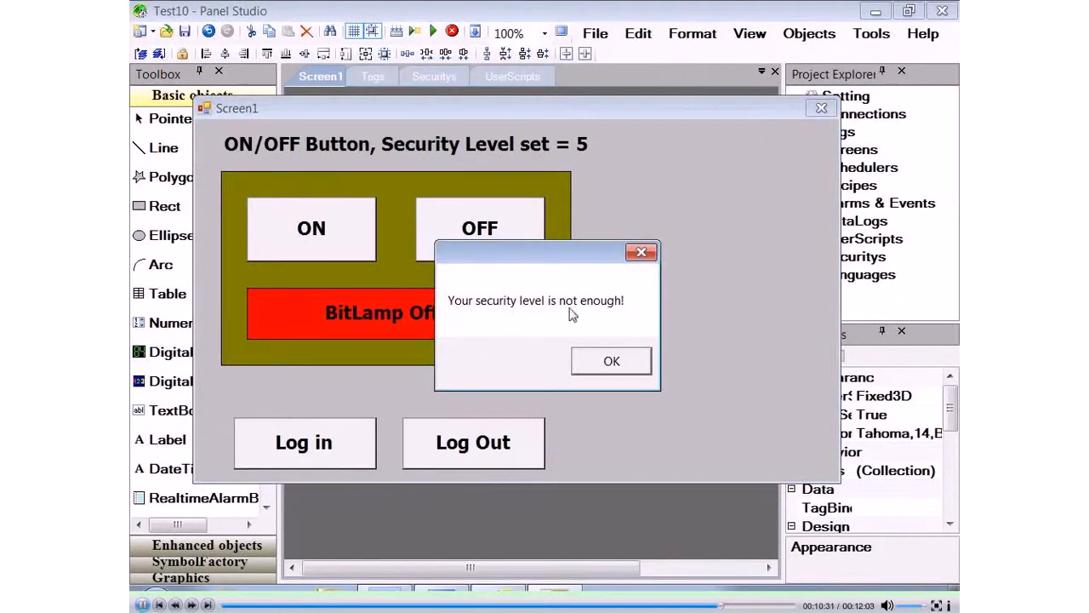
{"action": "left_click", "coordinate": [599, 364]}
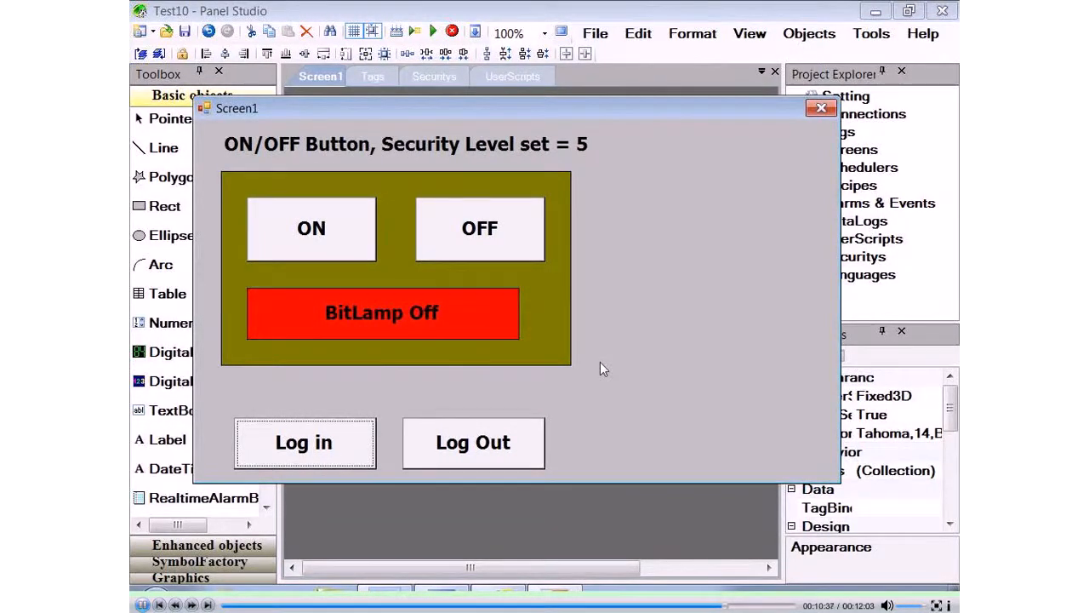
Log in to the running Screen1 as User6 by entering the account password.
{"action": "key", "text": "Return"}
{"action": "left_click", "coordinate": [604, 255]}
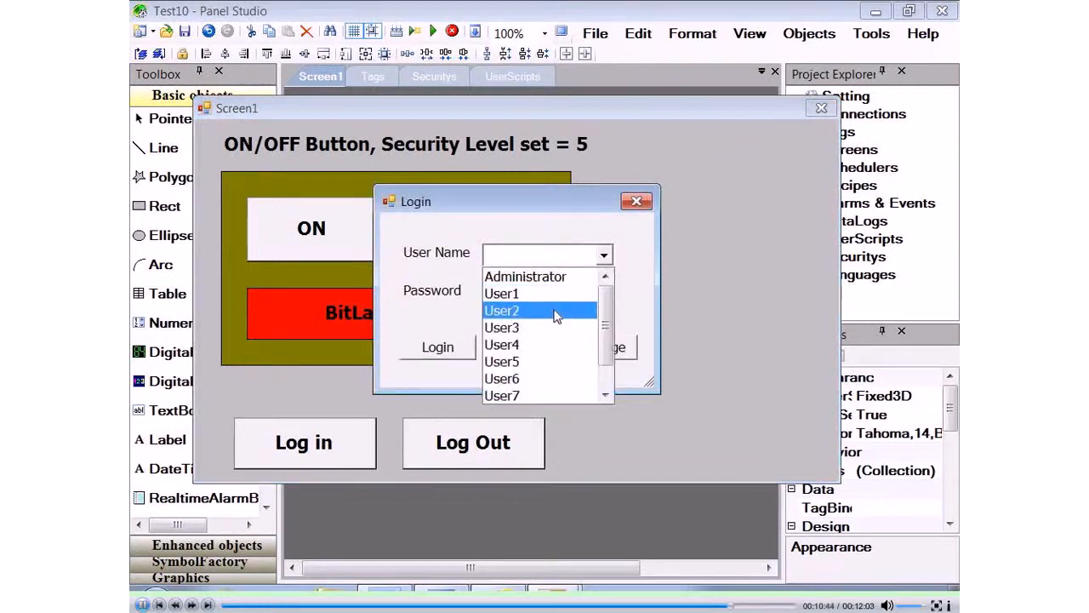
{"action": "left_click", "coordinate": [544, 380]}
{"action": "left_click", "coordinate": [506, 290]}
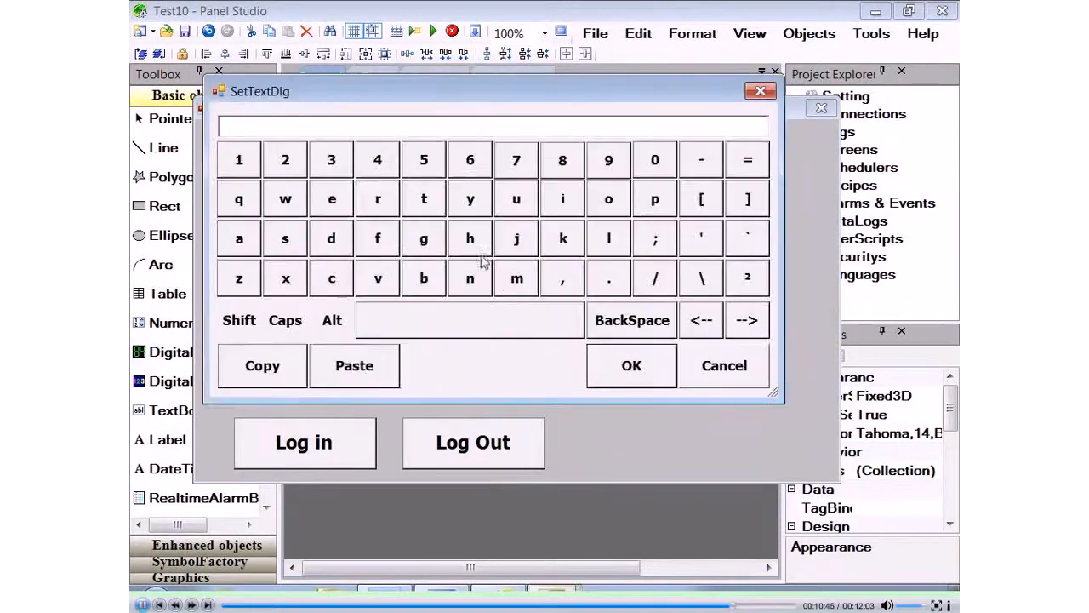
{"action": "left_click", "coordinate": [463, 167]}
{"action": "left_click", "coordinate": [609, 370]}
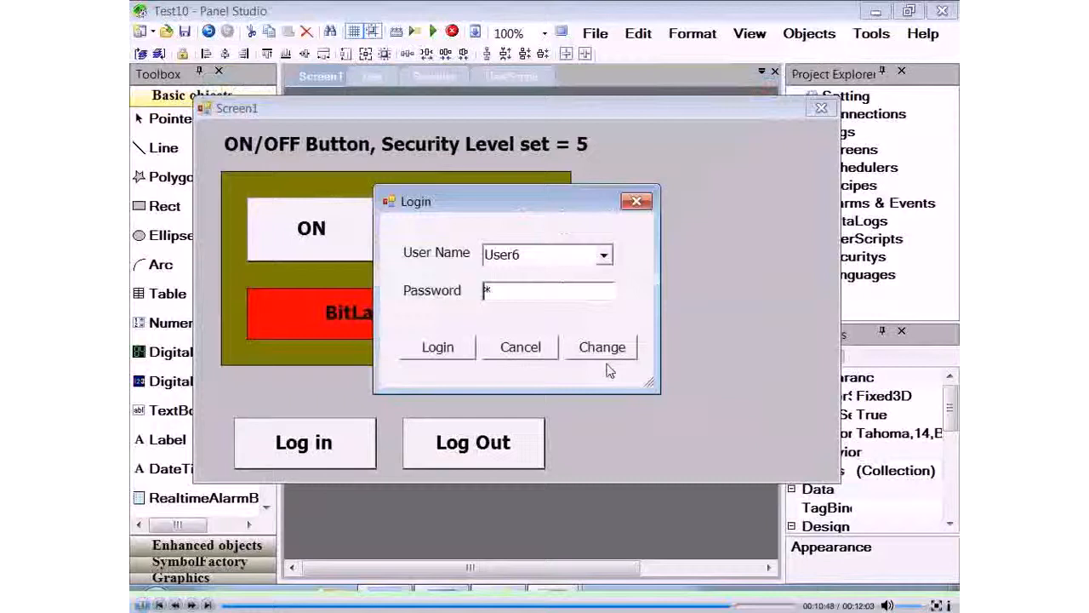
{"action": "left_click", "coordinate": [451, 349]}
Test the ON and OFF buttons on the running Screen1 under User6's login.
{"action": "left_click", "coordinate": [358, 246]}
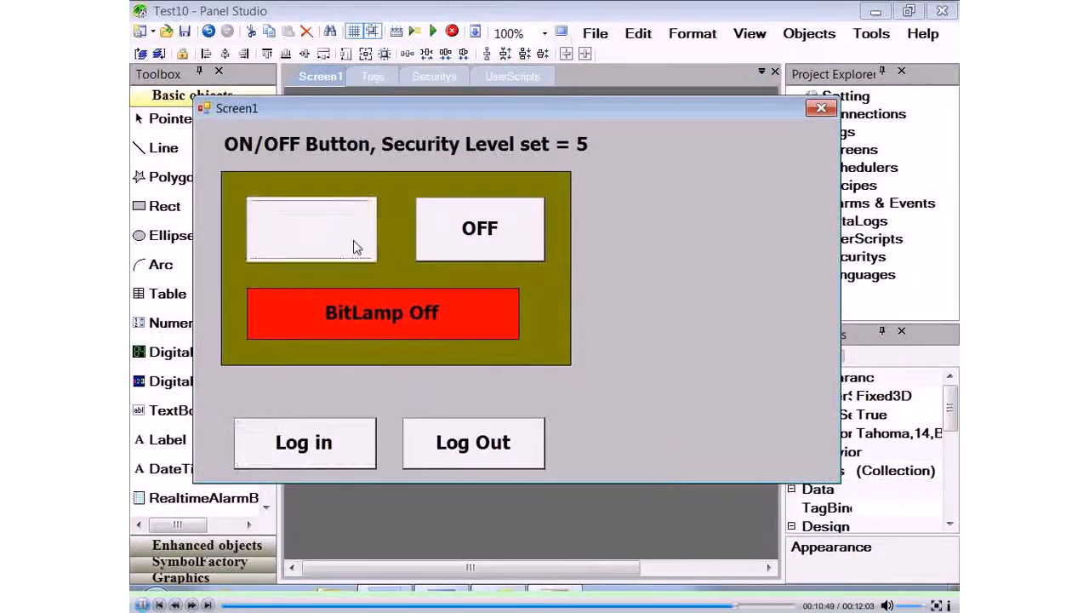
{"action": "left_click", "coordinate": [459, 238]}
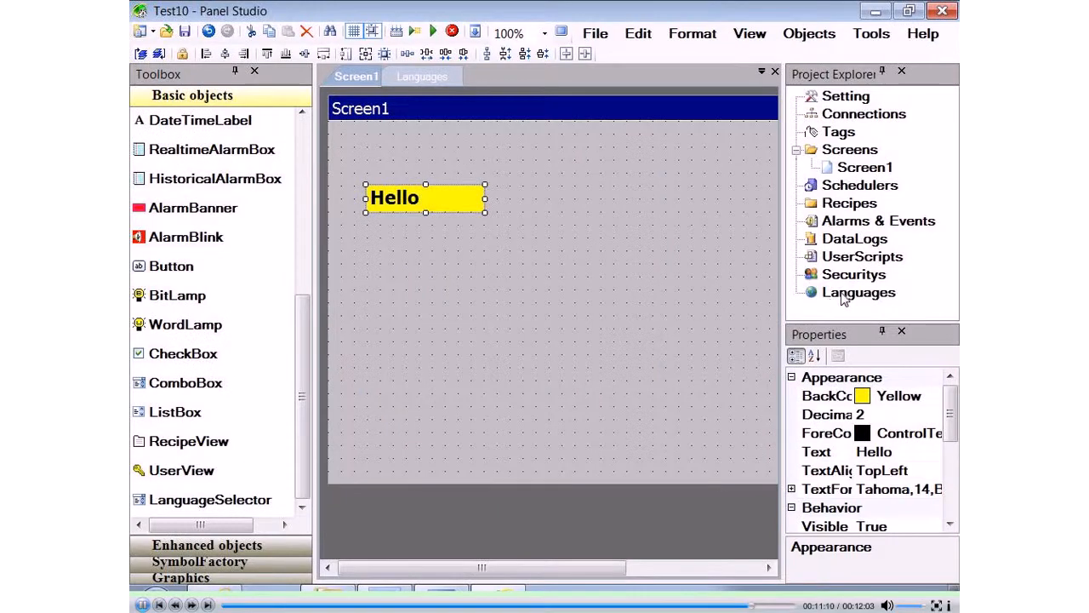
Add a new language named Russian to the project's language table.
{"action": "double_click", "coordinate": [858, 293]}
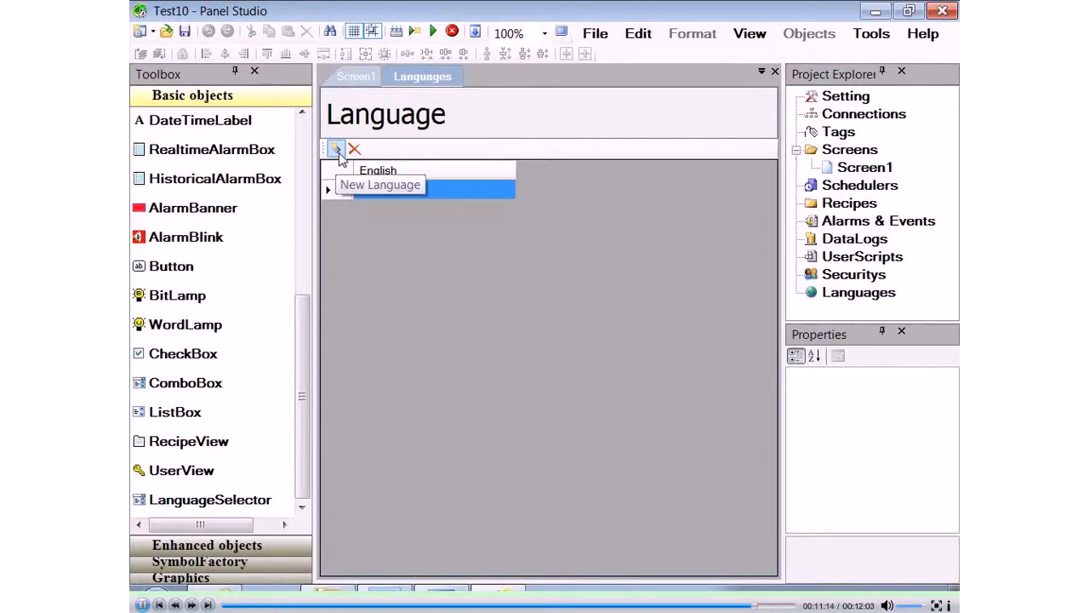
{"action": "left_click", "coordinate": [337, 150]}
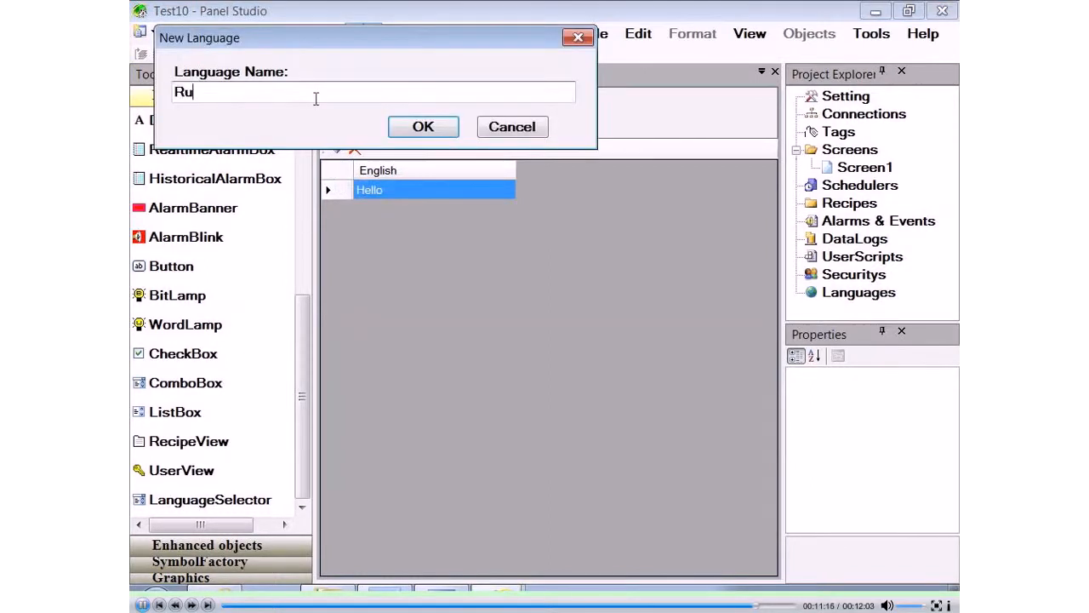
{"action": "left_click", "coordinate": [423, 126]}
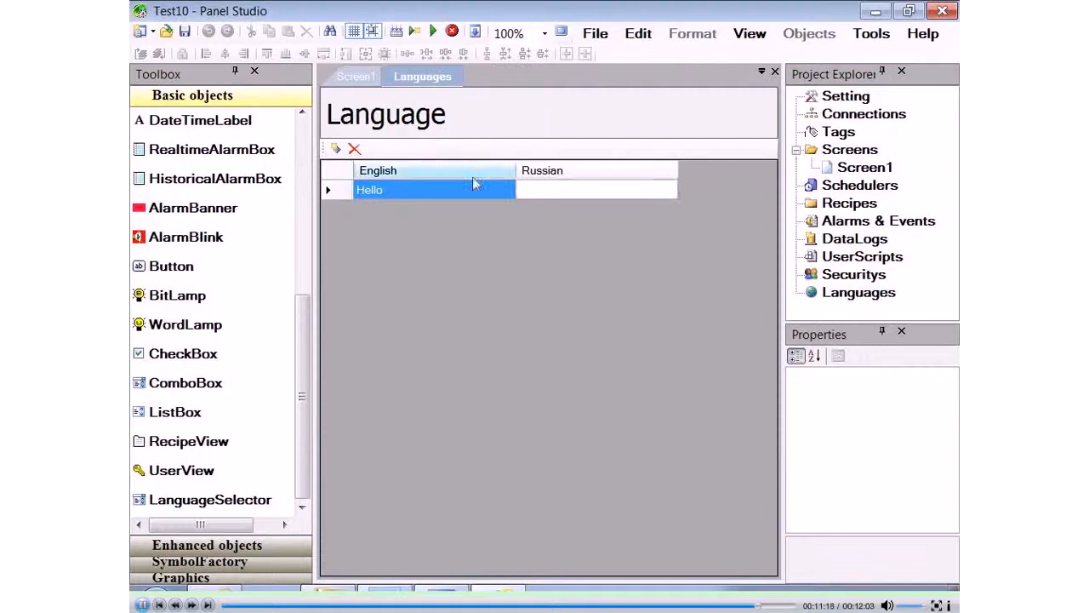
Paste the translation "Привет" into the Russian cell of the Hello row.
{"action": "left_click", "coordinate": [535, 193]}
{"action": "left_click", "coordinate": [539, 193]}
{"action": "right_click", "coordinate": [540, 194]}
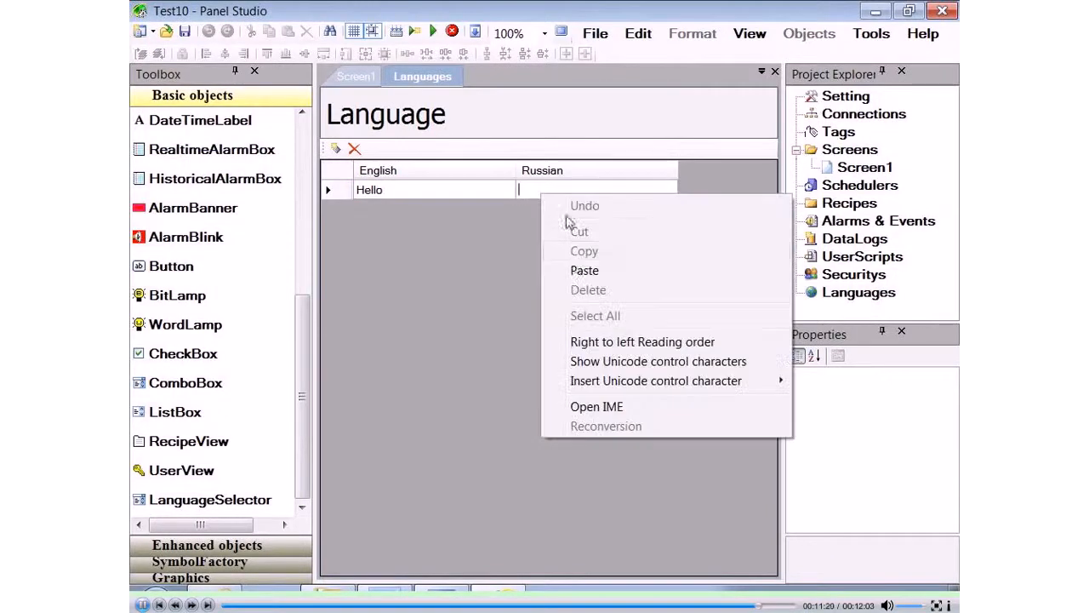
{"action": "left_click", "coordinate": [567, 269]}
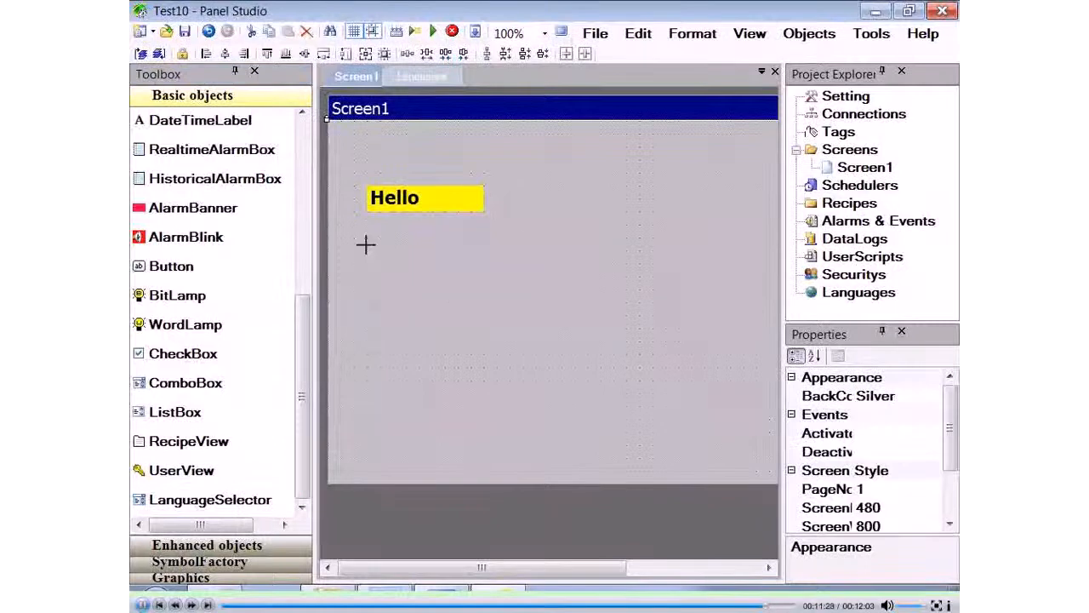
Draw a LanguageSelector object below the Hello label on Screen1.
{"action": "left_click_drag", "start_coordinate": [366, 238], "coordinate": [557, 296]}
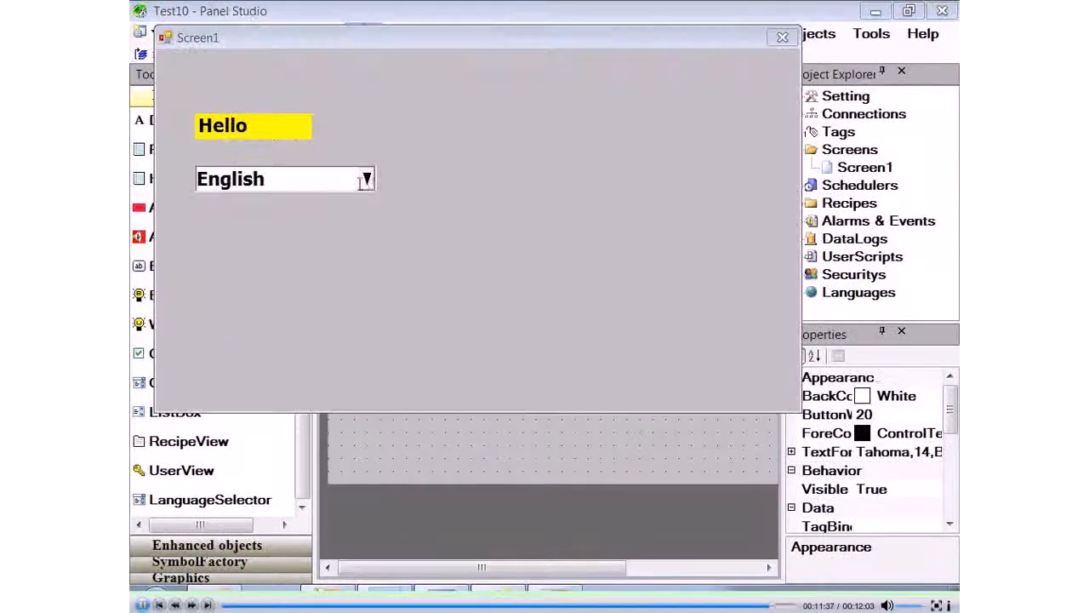
Test the language selector on the running Screen1 by switching to Russian and back to English.
{"action": "left_click", "coordinate": [367, 179]}
{"action": "left_click", "coordinate": [291, 230]}
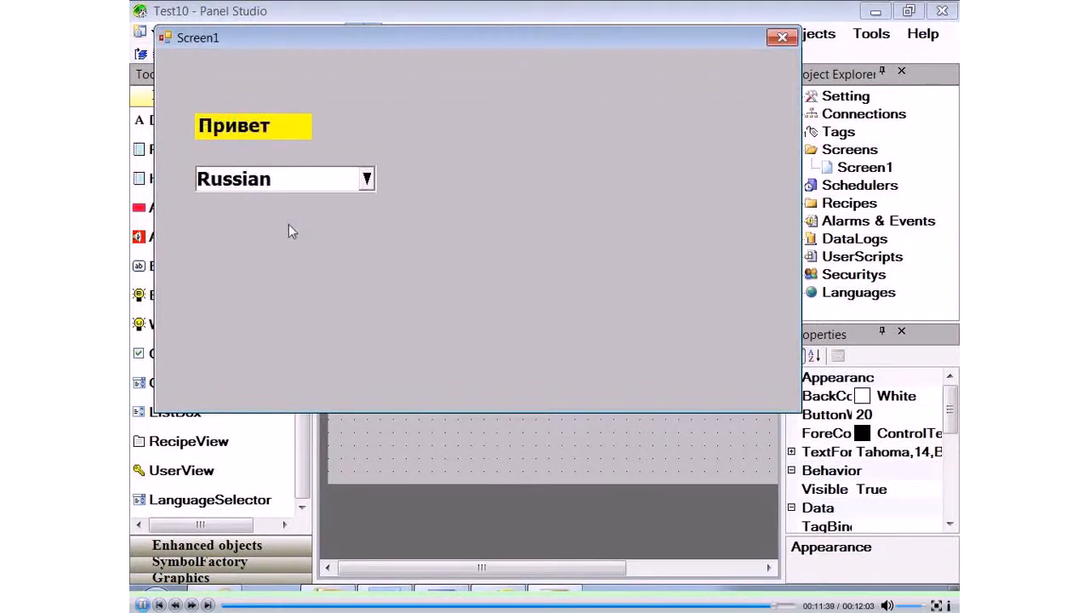
{"action": "left_click", "coordinate": [367, 180]}
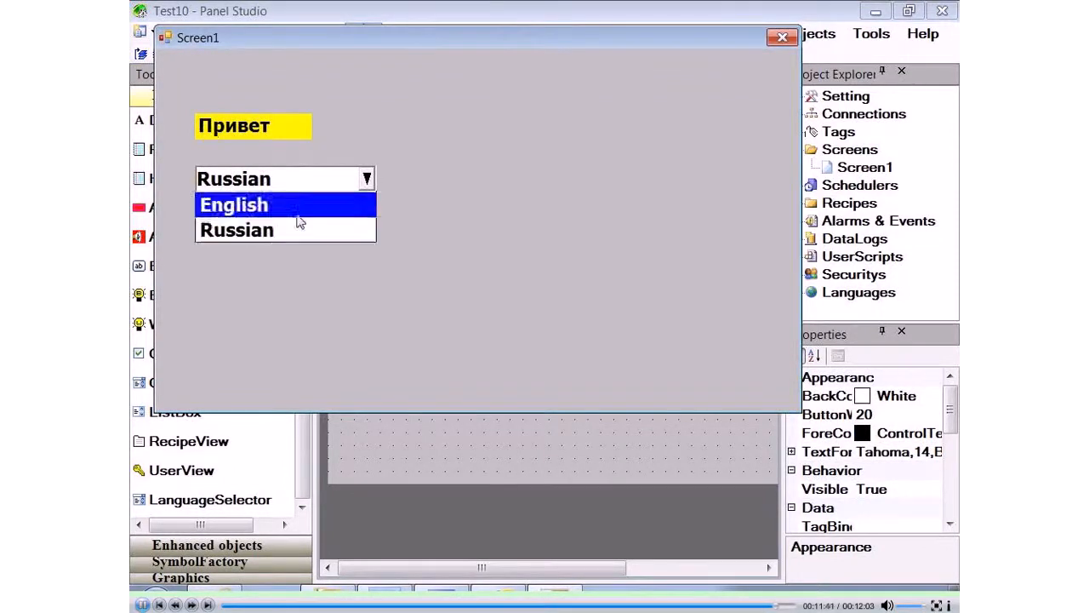
{"action": "left_click", "coordinate": [273, 211]}
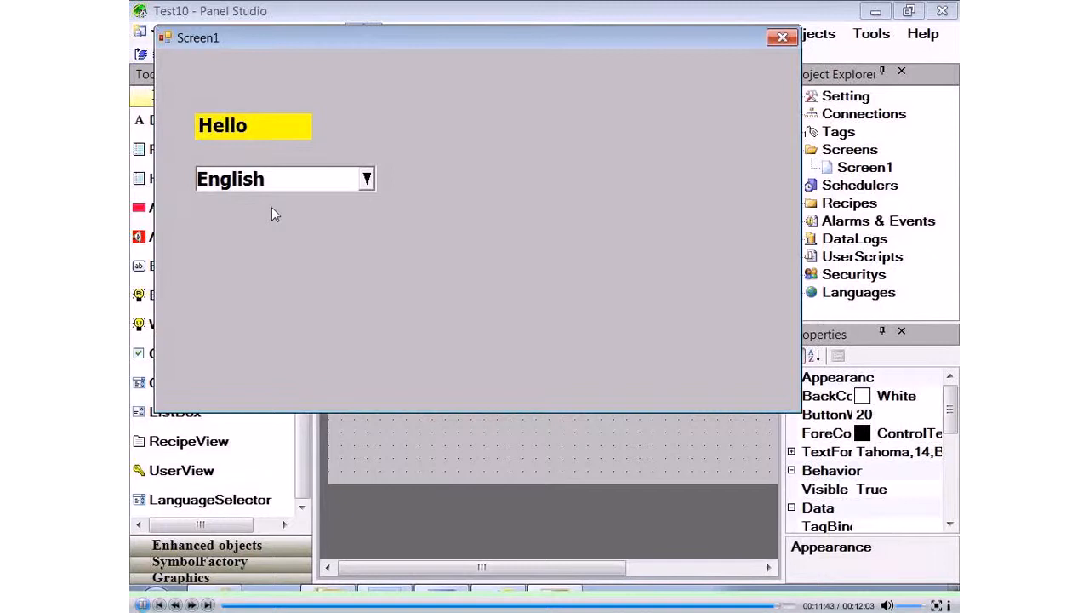